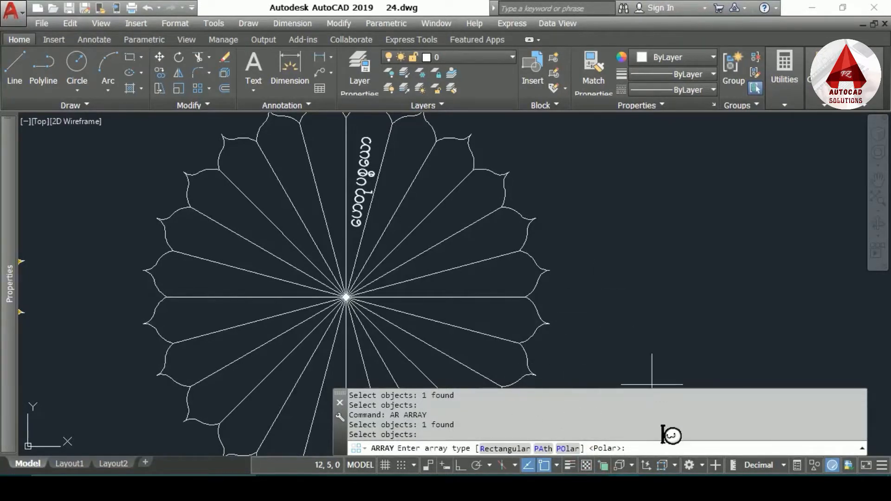
Create a polar array of the petal text around the white flower's centre with 24 items
key("Return")
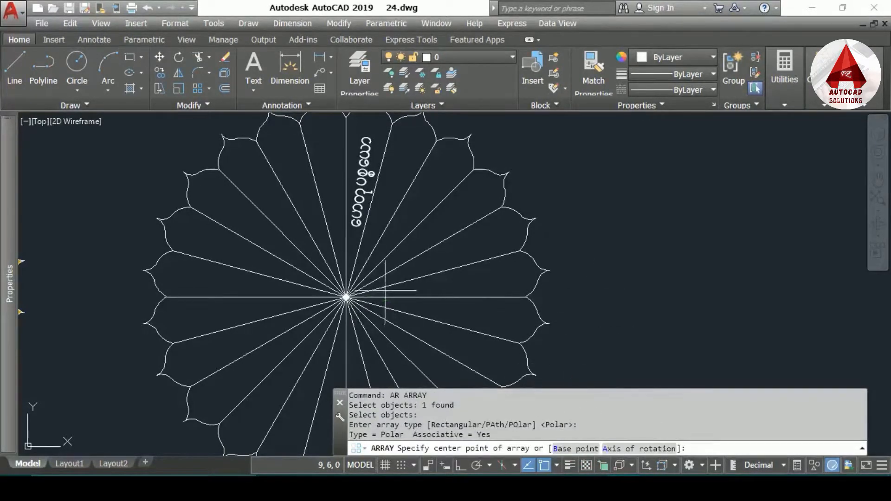
left_click(346, 297)
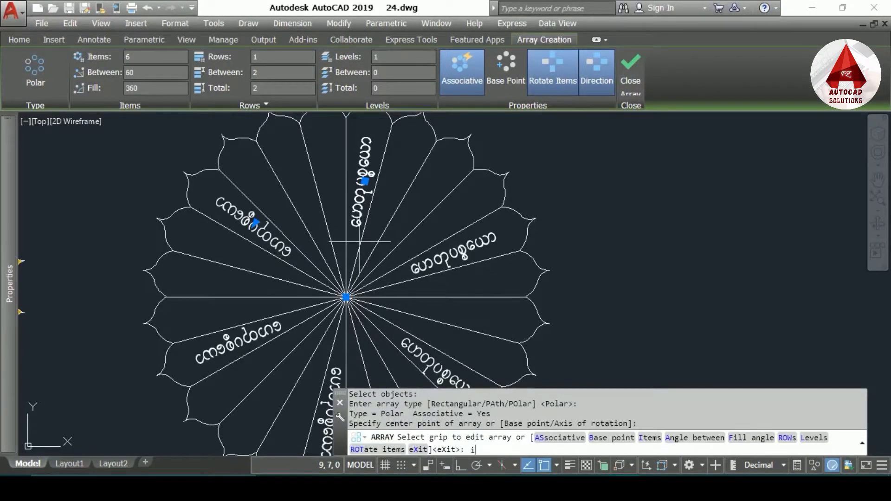
key("Return")
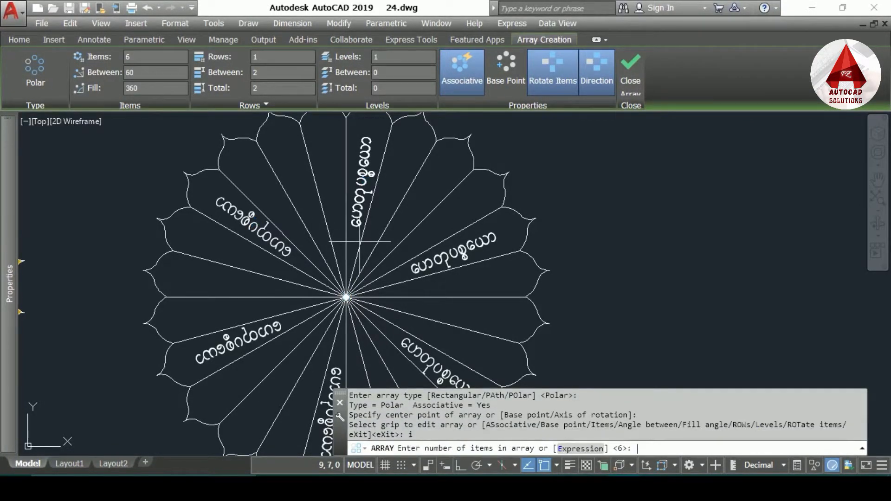
key("Return")
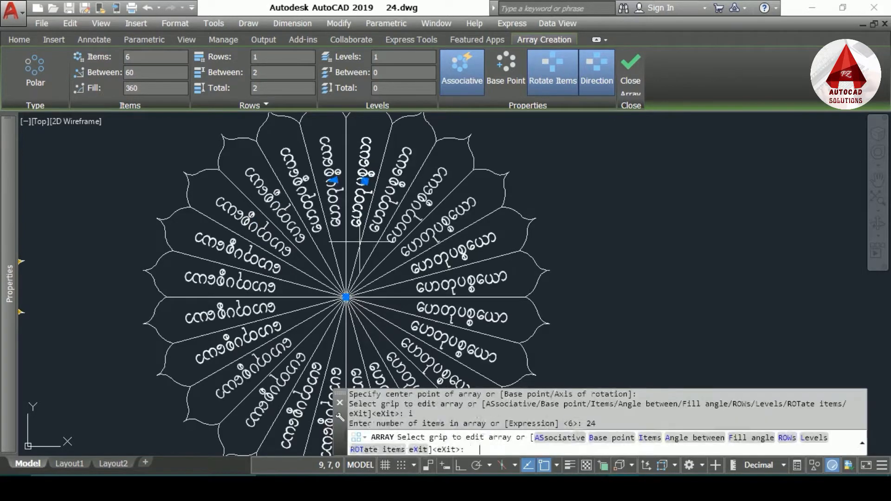
key("Escape")
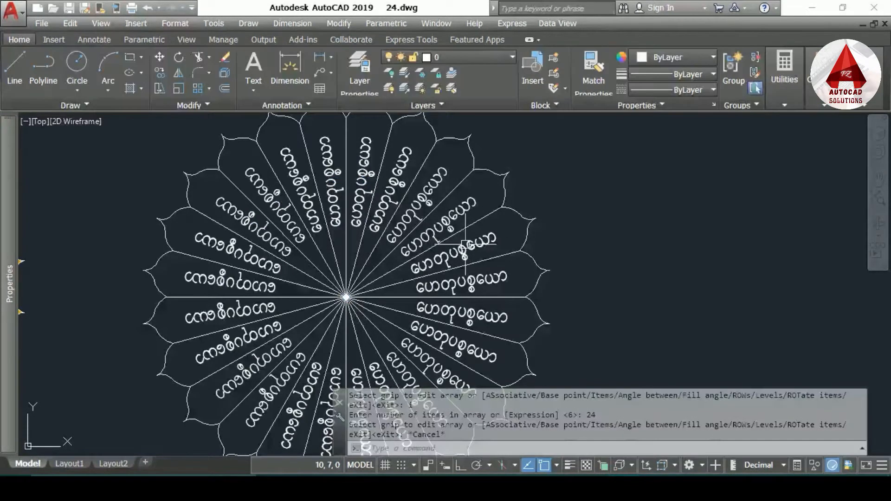
left_click(460, 253)
middle_click_drag(534, 259, 559, 241)
key("Escape")
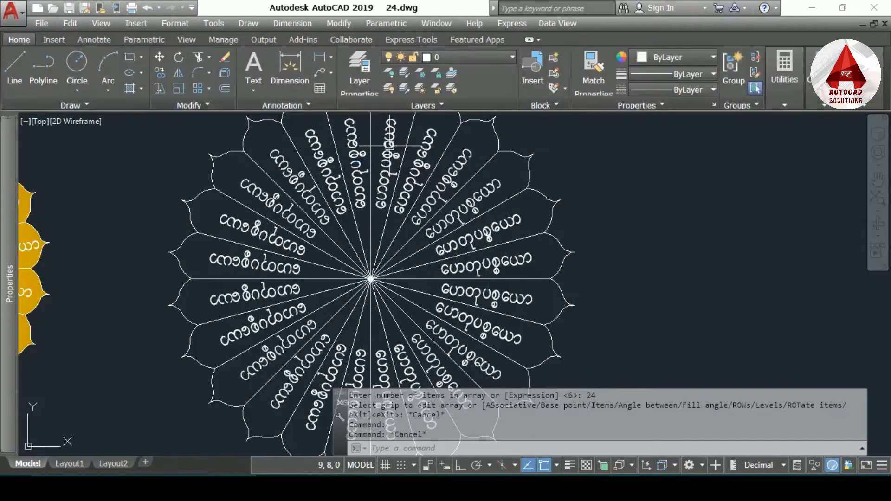
left_click(266, 297)
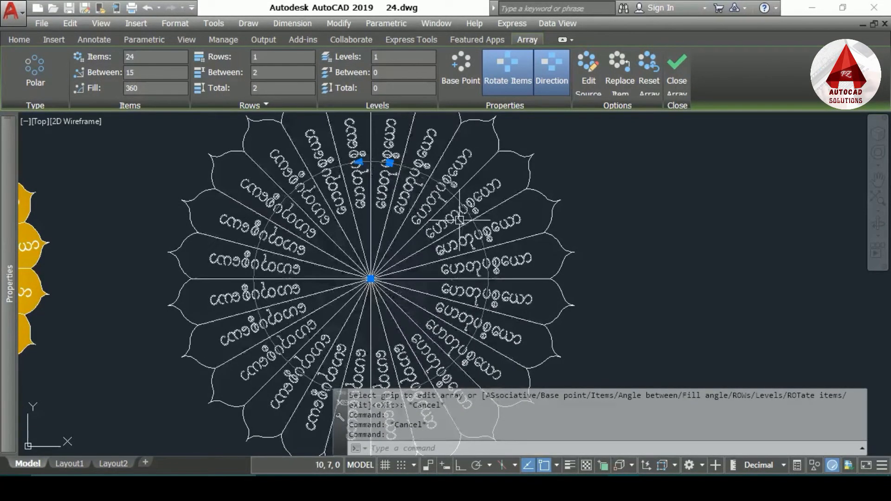
key("Escape")
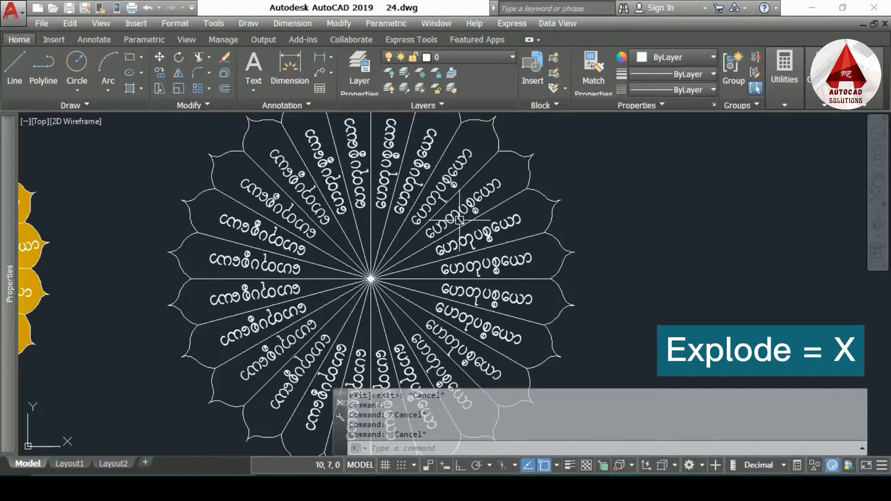
Explode the polar text array into separate text objects
type("X")
key("Return")
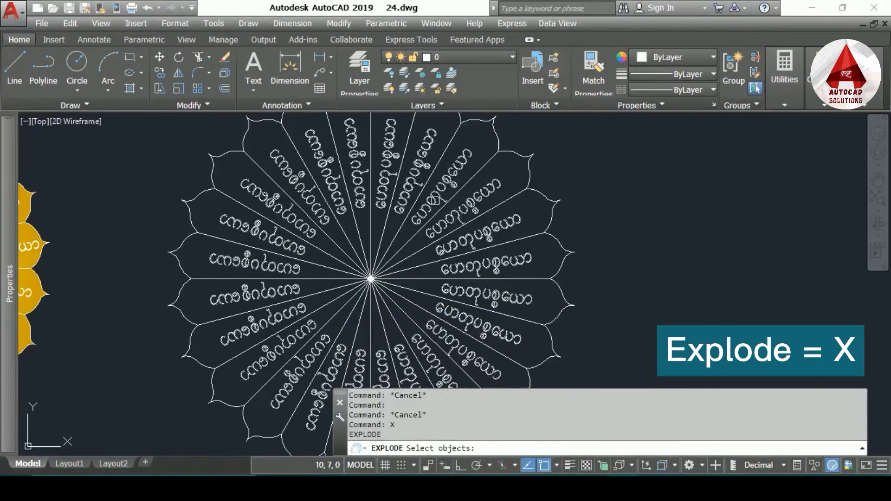
left_click(415, 165)
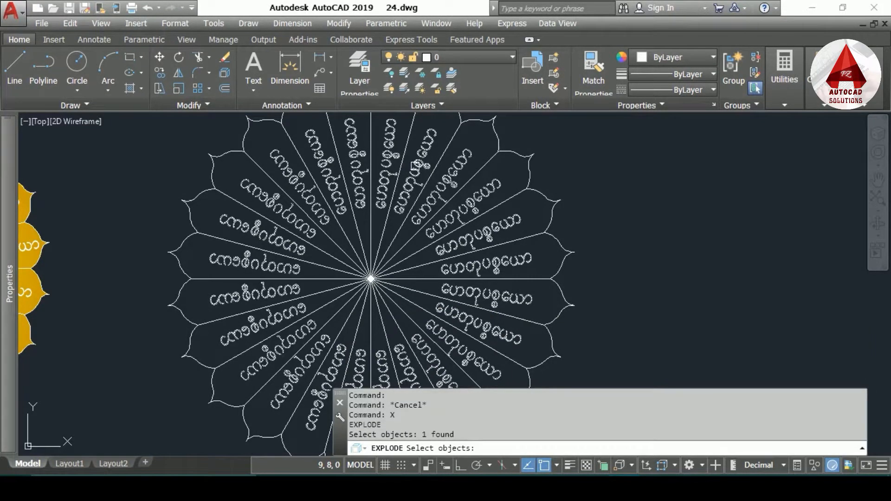
key("Return")
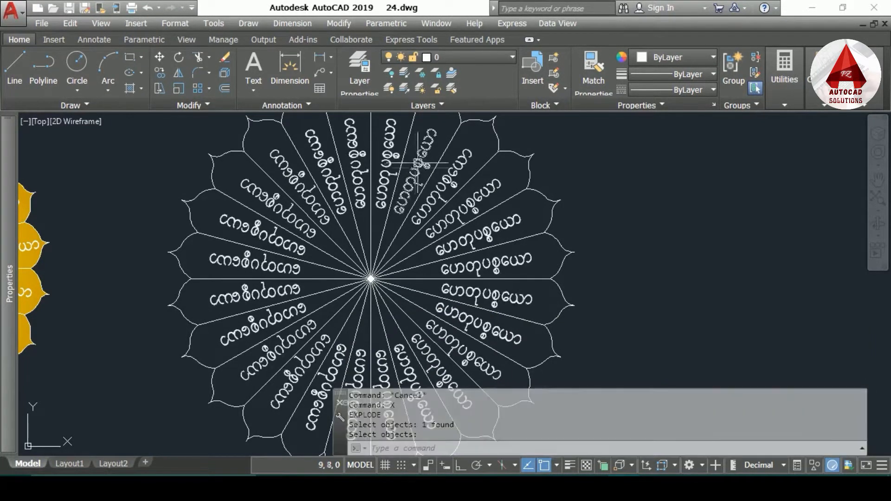
left_click(444, 181)
left_click(469, 208)
key("Escape")
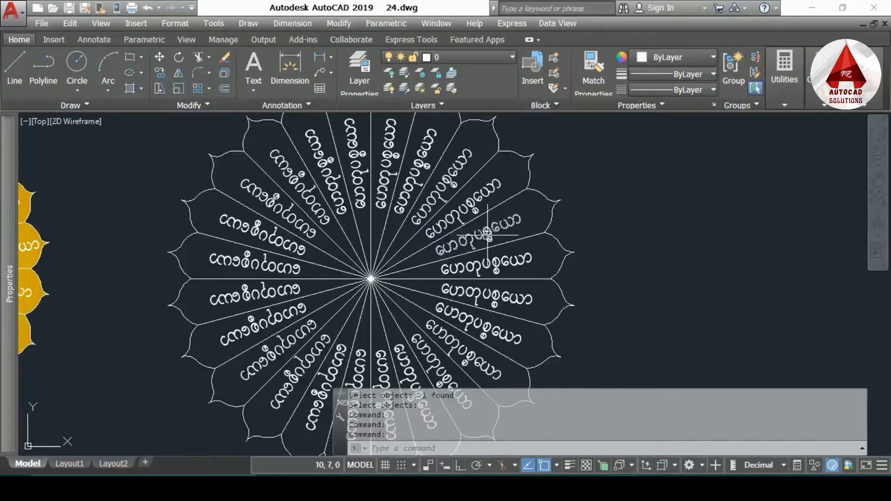
double_click(402, 214)
left_click(593, 238)
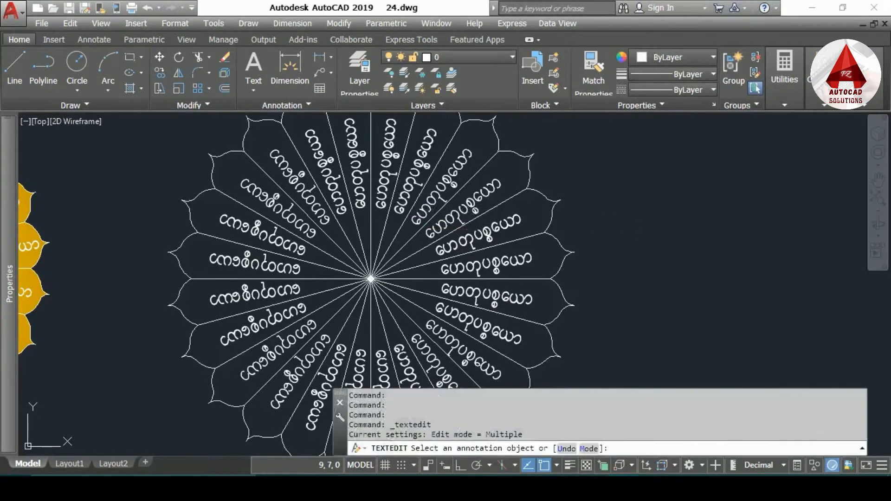
key("Escape")
middle_click_drag(511, 294, 538, 286)
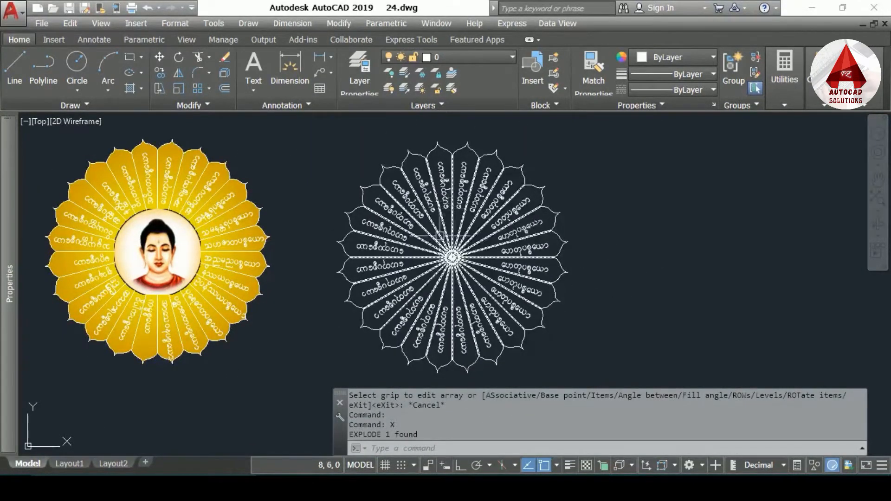
Erase the repeated texts in the white flower's right-hand petals, keeping the original text just right of the top vertical line
middle_click_drag(477, 266, 471, 301)
type("e")
key("Return")
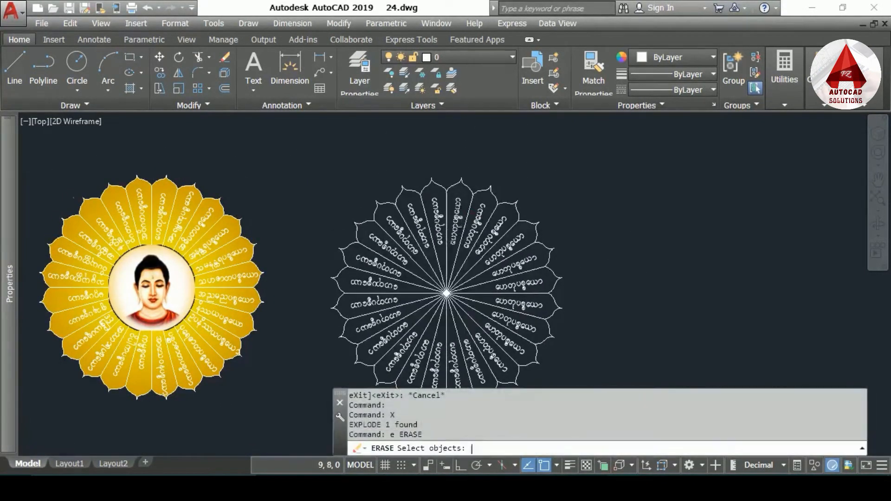
scroll(471, 218, "up", 4)
left_click(494, 234)
left_click(512, 244)
left_click(513, 244)
scroll(513, 245, "down", 4)
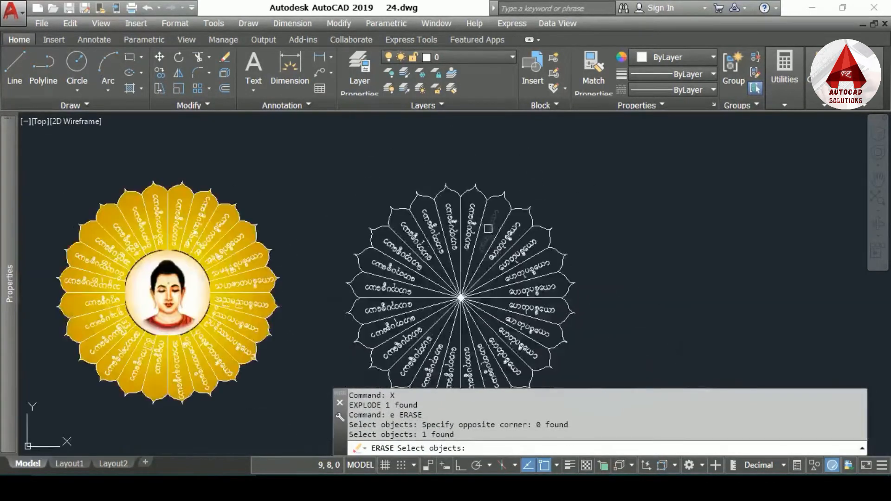
left_click(483, 159)
left_click(572, 327)
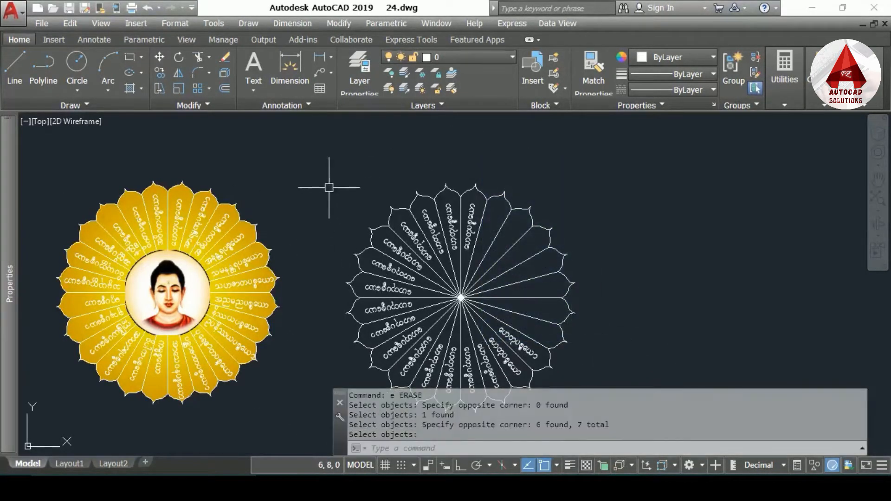
key("Return")
Erase the repeated texts in the white flower's upper-left petals
key("Return")
left_click(319, 160)
left_click(458, 323)
key("Return")
middle_click_drag(458, 323, 484, 193)
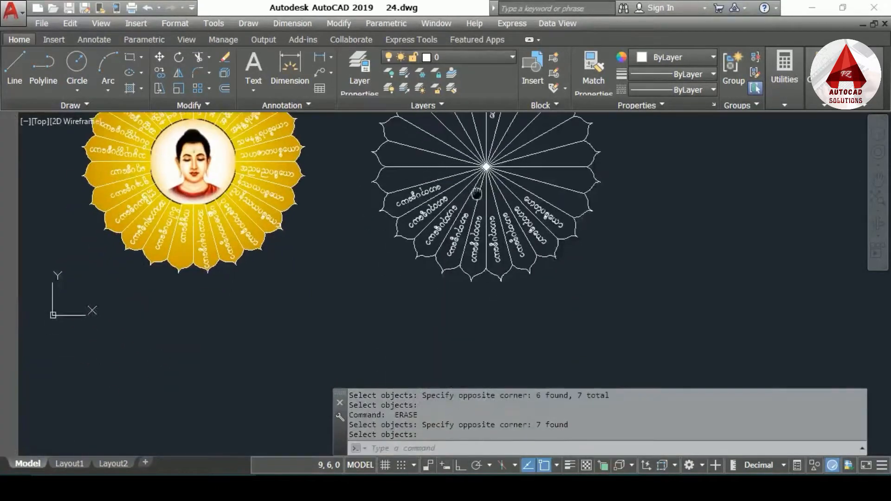
Erase the remaining repeated texts in the white flower's lower petals
key("Return")
left_click(358, 165)
left_click(677, 289)
key("Return")
mouse_move(459, 125)
middle_mouse_down()
mouse_move(442, 158)
mouse_move(437, 208)
middle_mouse_up()
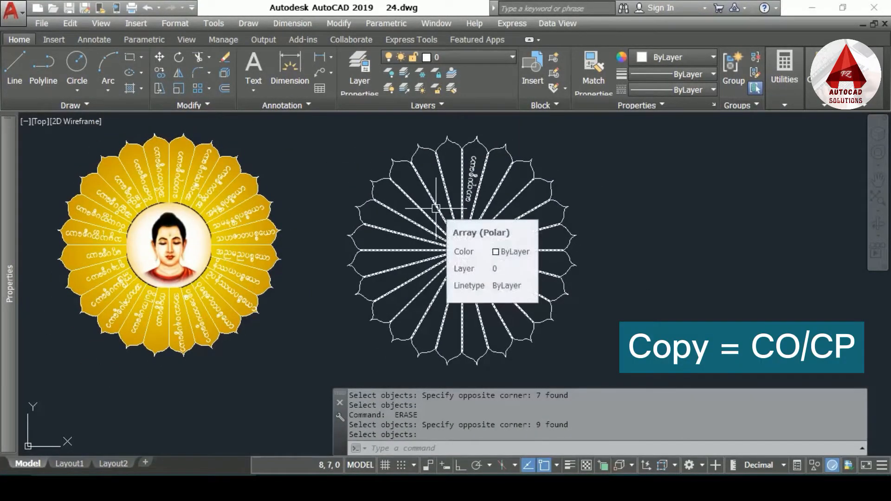
Start the Copy command and select the texts in the golden flower's right-hand petals, excluding the text just right of the top vertical line
type("co")
key("Return")
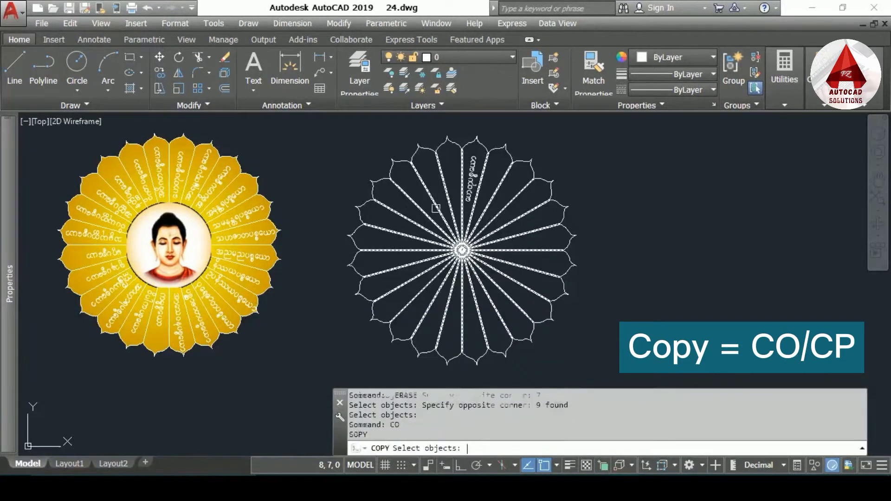
middle_click_drag(446, 166, 543, 146)
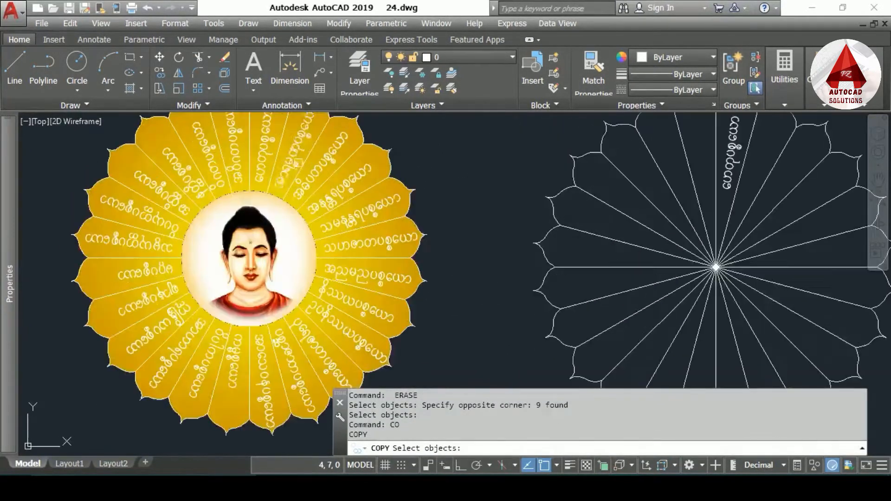
scroll(296, 167, "up", 2)
left_click(302, 159)
left_click(318, 172)
left_click(331, 198)
scroll(322, 219, "down", 2)
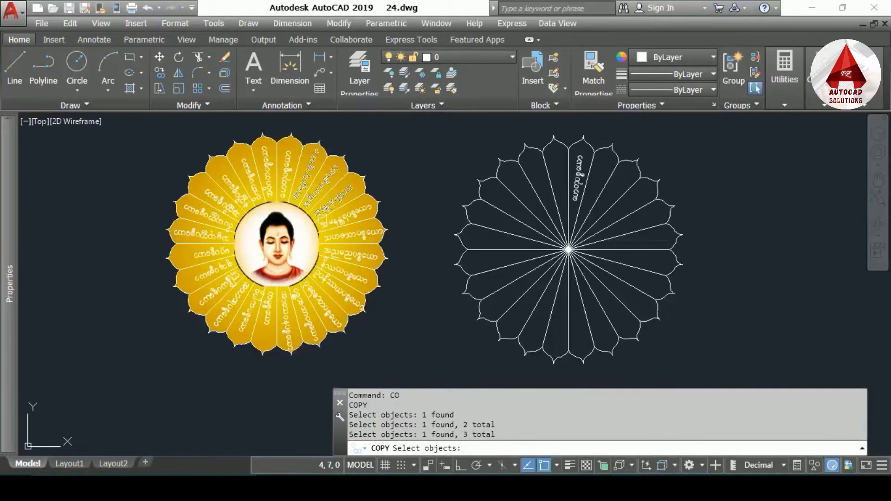
left_click(308, 128)
left_click(460, 358)
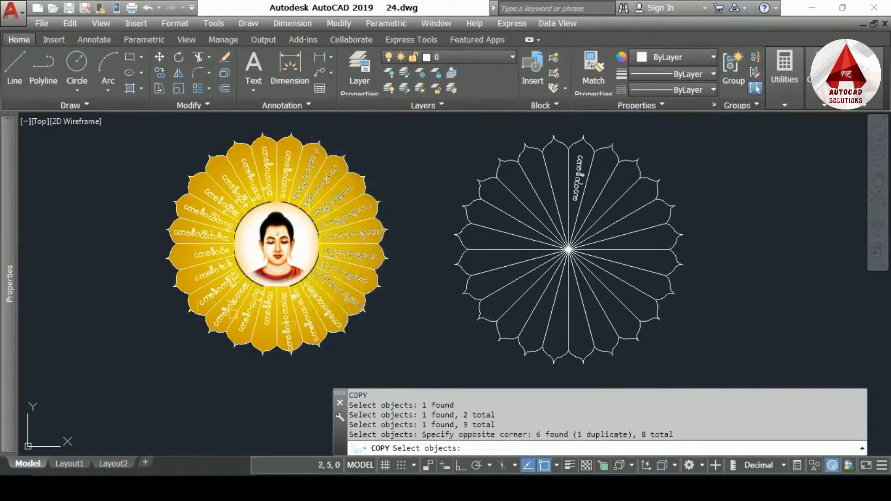
Add the golden flower's lower and left-hand petal texts to the copy selection and accept the selection
left_click(367, 362)
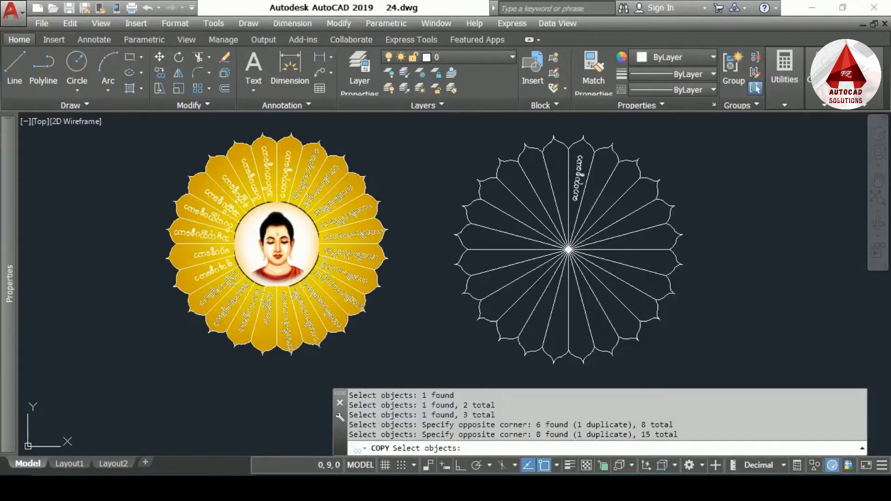
left_click(150, 151)
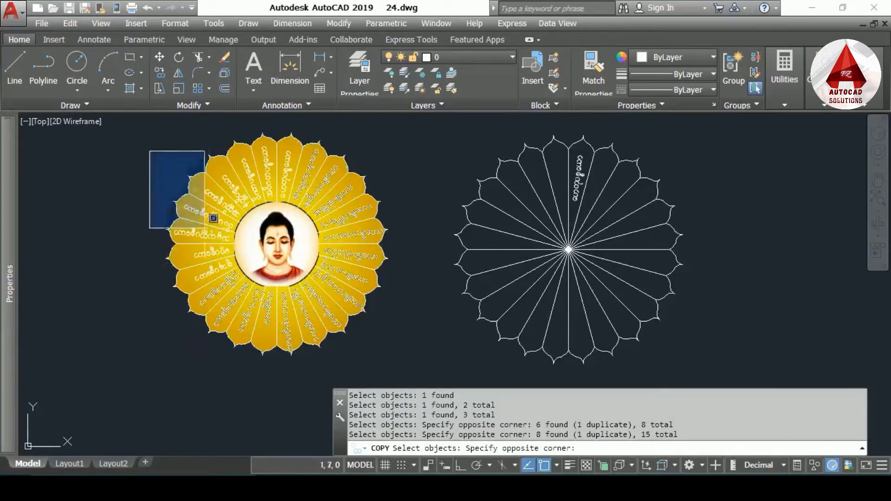
left_click(251, 281)
middle_click_drag(251, 282, 238, 329)
left_click(173, 161)
left_click(277, 274)
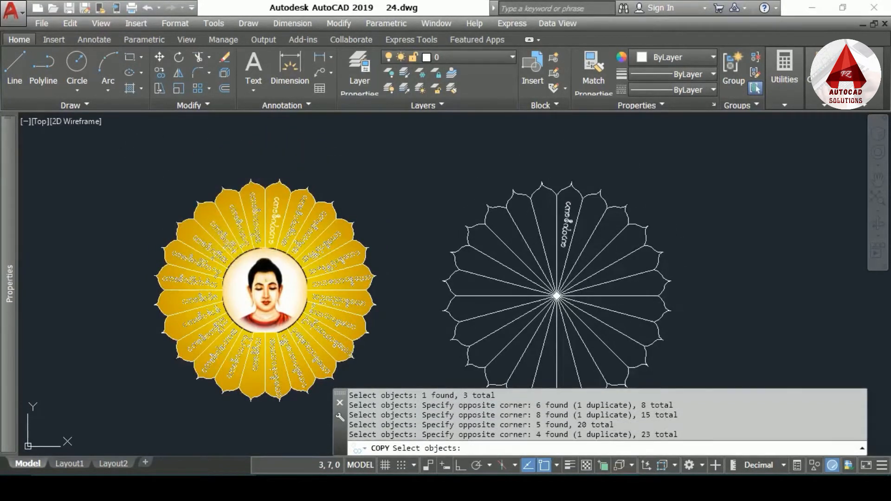
scroll(304, 196, "up", 2)
key("Return")
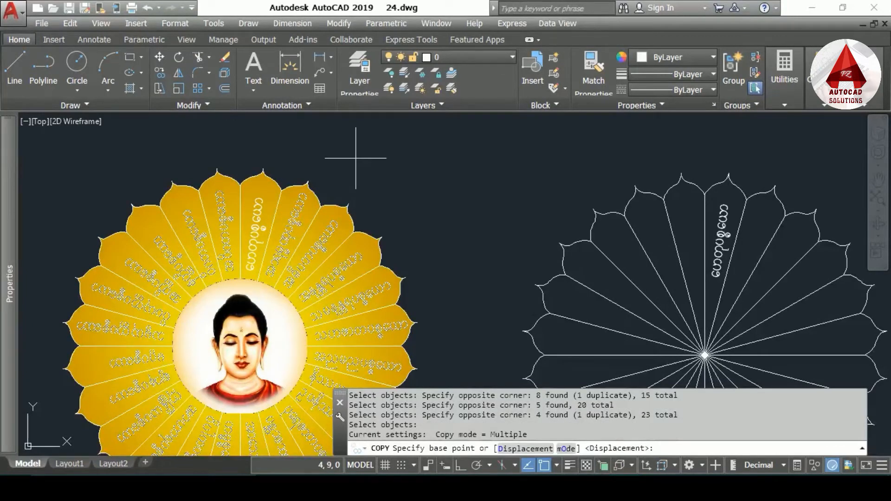
Copy the selected texts from the golden flower's top petal junction to the matching junction on the white flower, then end the command
scroll(246, 191, "up", 2)
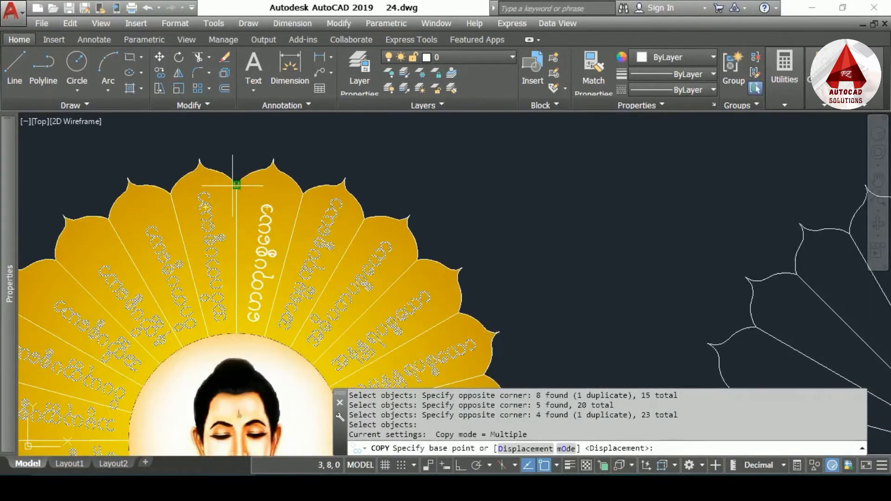
left_click(236, 185)
scroll(230, 191, "down", 2)
scroll(667, 176, "up", 4)
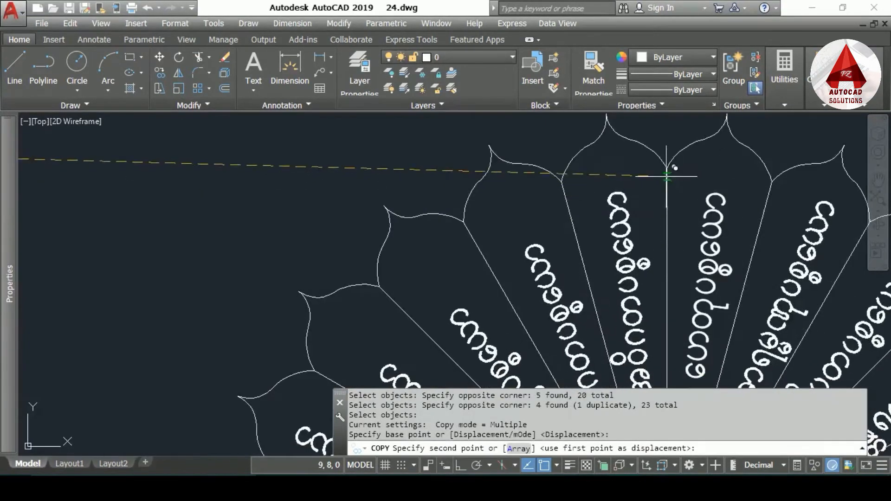
left_click(667, 176)
scroll(677, 231, "down", 2)
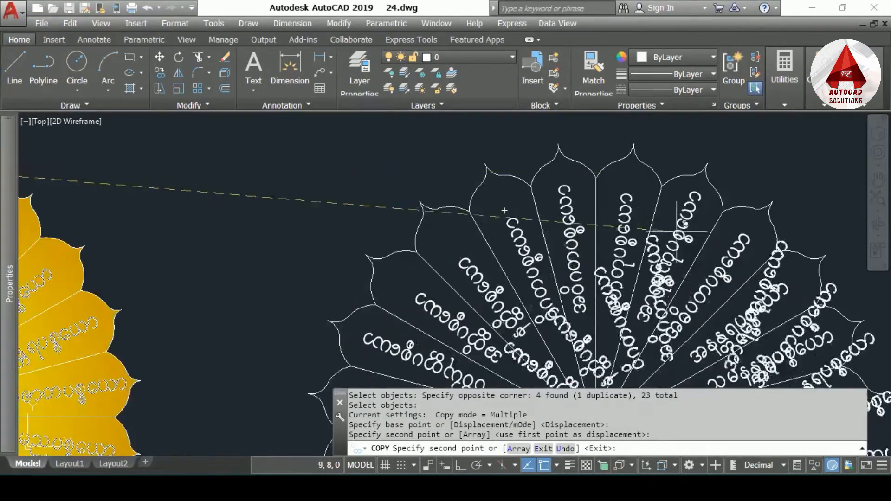
scroll(676, 232, "down", 3)
key("Escape")
scroll(513, 193, "down", 4)
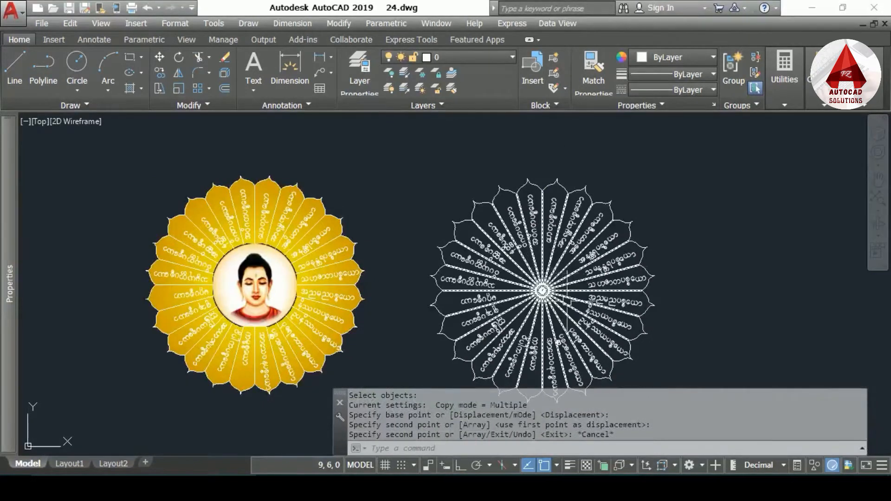
middle_click_drag(513, 319, 483, 255)
middle_click_drag(571, 180, 544, 225)
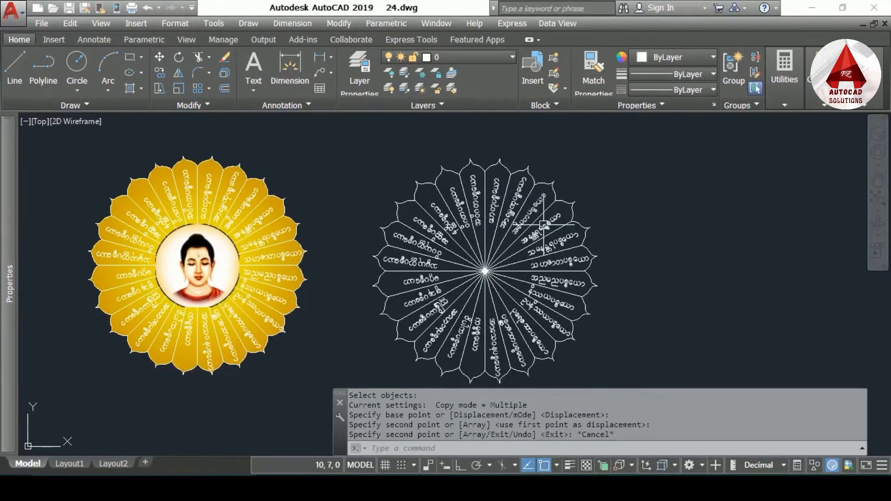
left_click(464, 324)
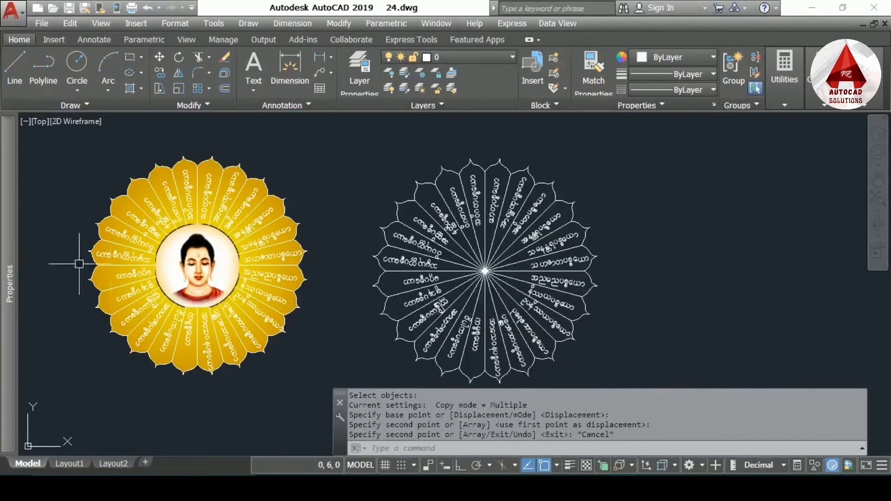
scroll(192, 181, "up", 1)
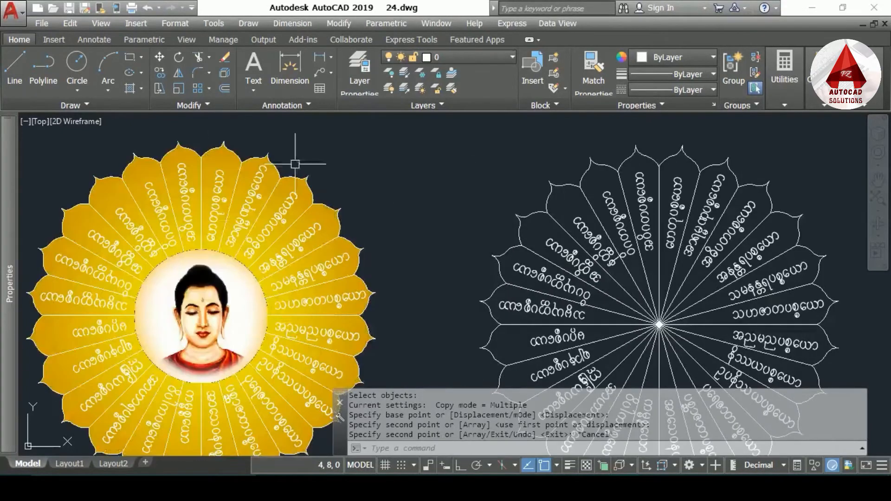
middle_click_drag(770, 247, 608, 191)
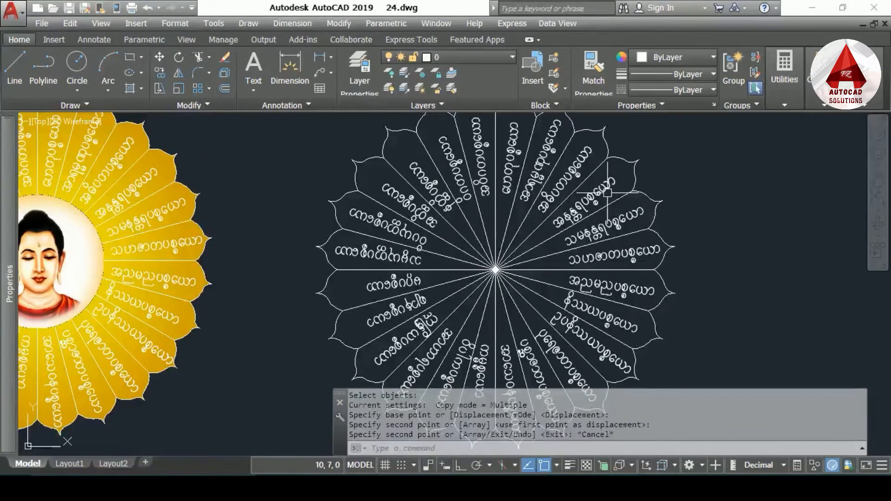
Start the Hatch command and open its full Hatch and Gradient settings dialog
type("H")
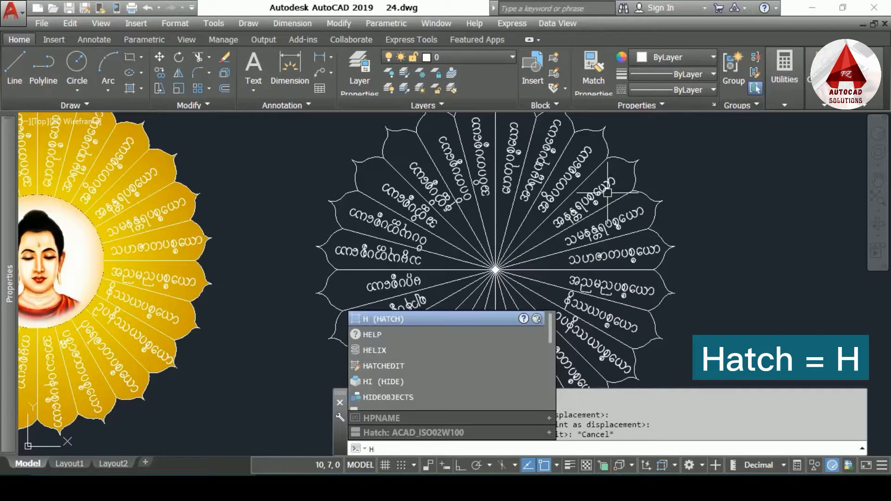
key("Return")
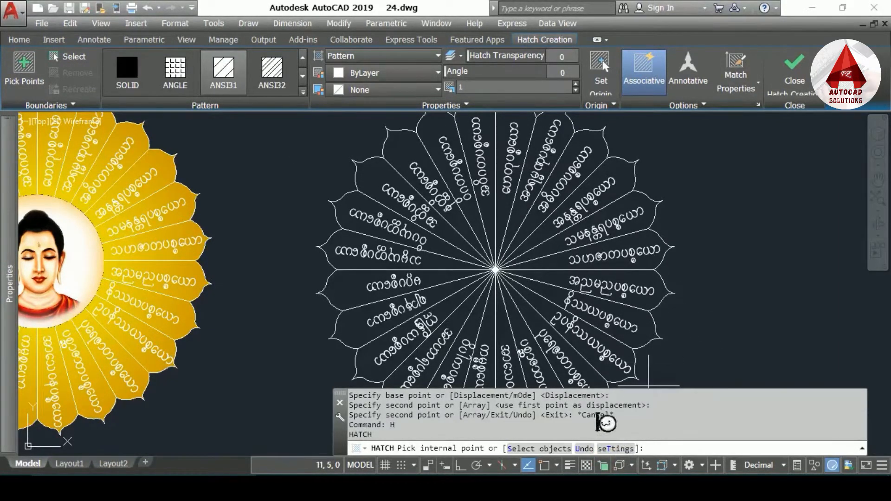
type("t")
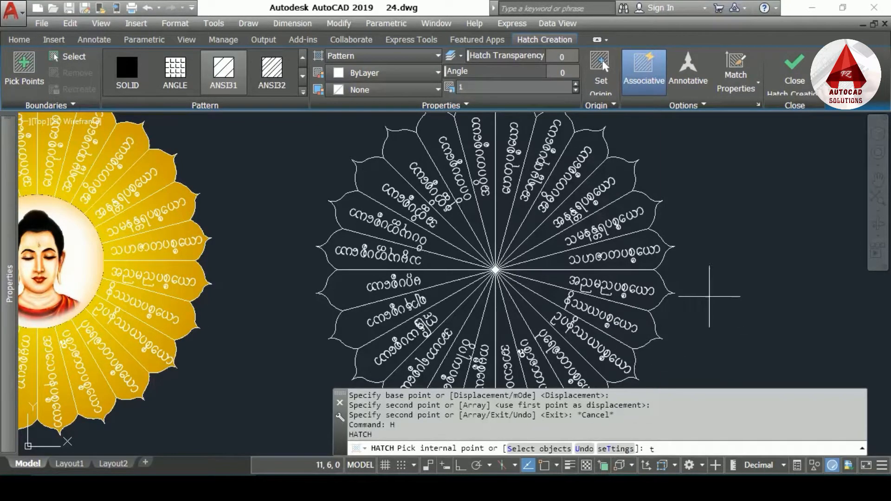
key("Return")
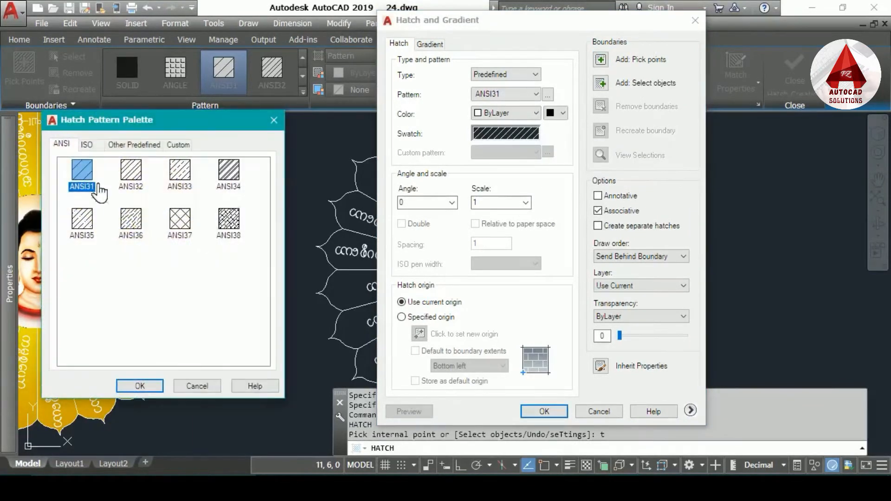
left_click(134, 145)
left_click(179, 145)
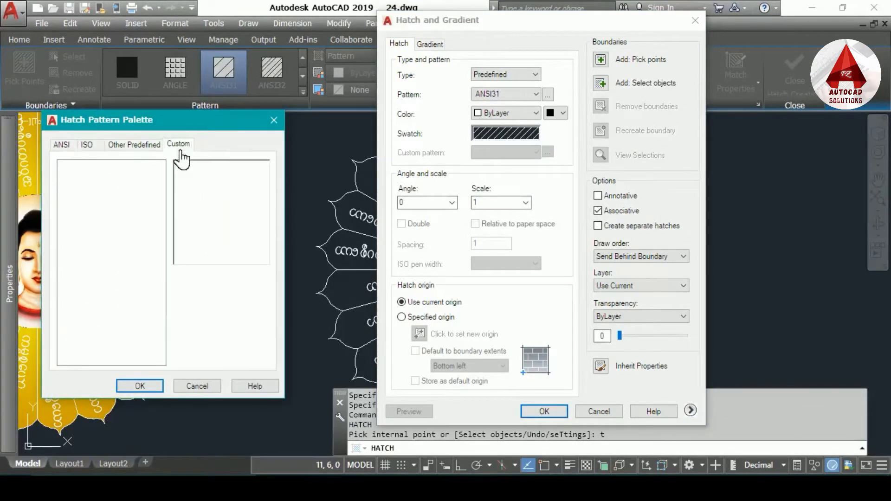
left_click(274, 120)
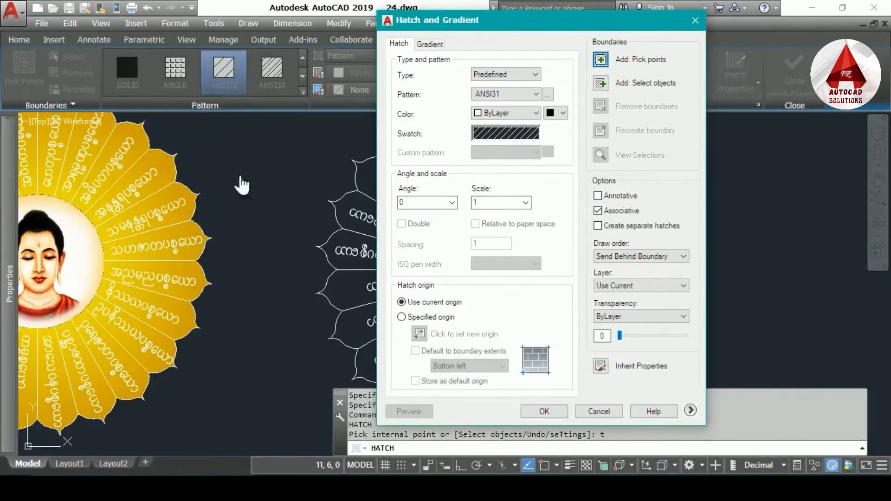
Switch the hatch to a two-color gradient with index color 52 as Color 1 and index color 34 as Color 2
left_click(431, 45)
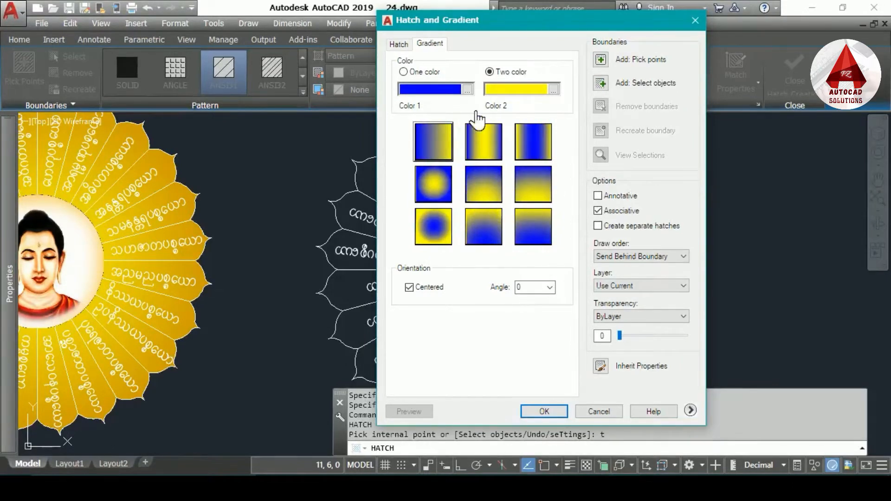
left_click(490, 192)
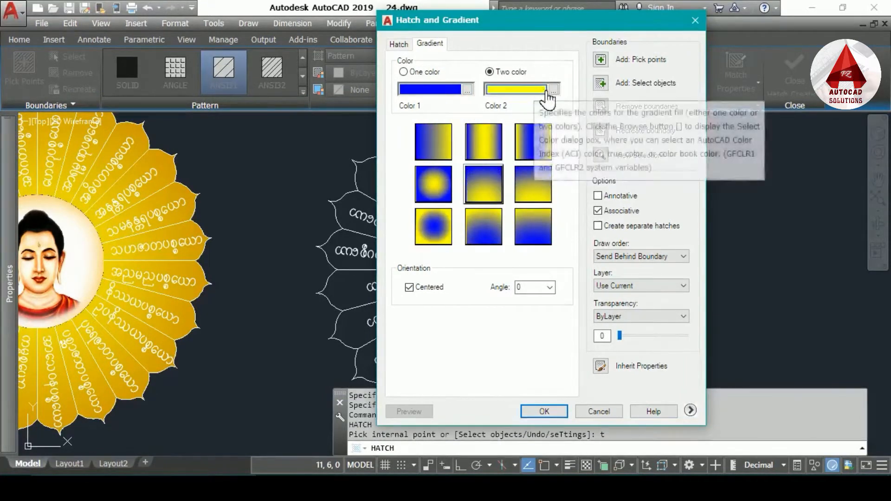
left_click(554, 90)
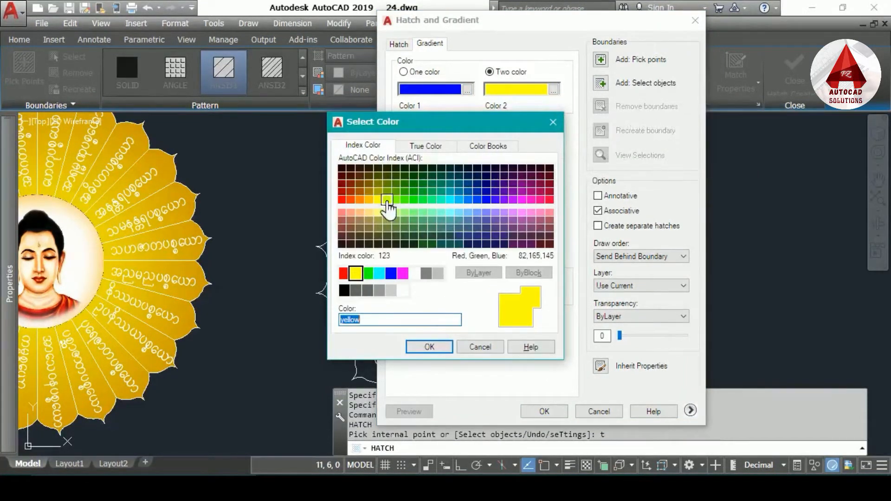
left_click(367, 200)
left_click(361, 184)
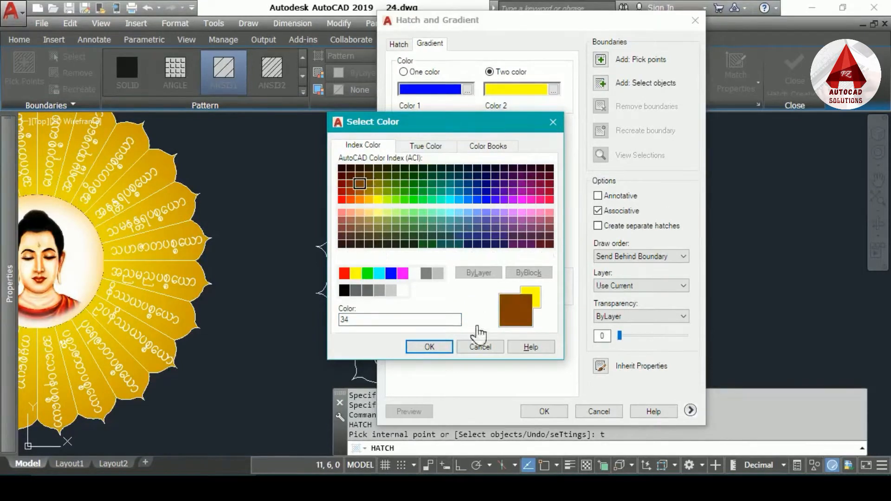
left_click(429, 347)
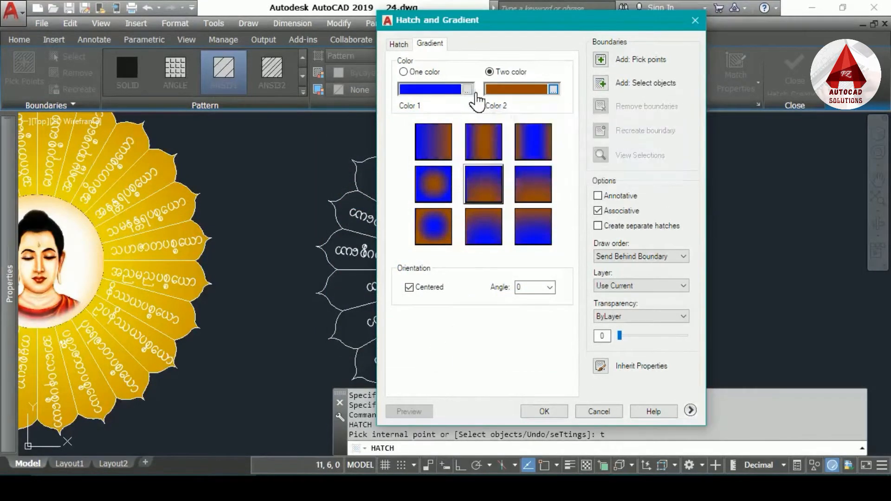
left_click(467, 90)
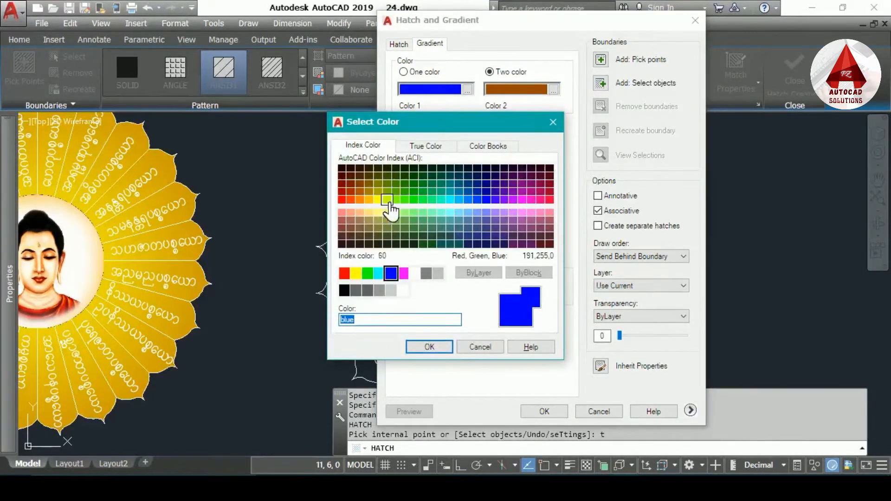
left_click(377, 192)
left_click(428, 347)
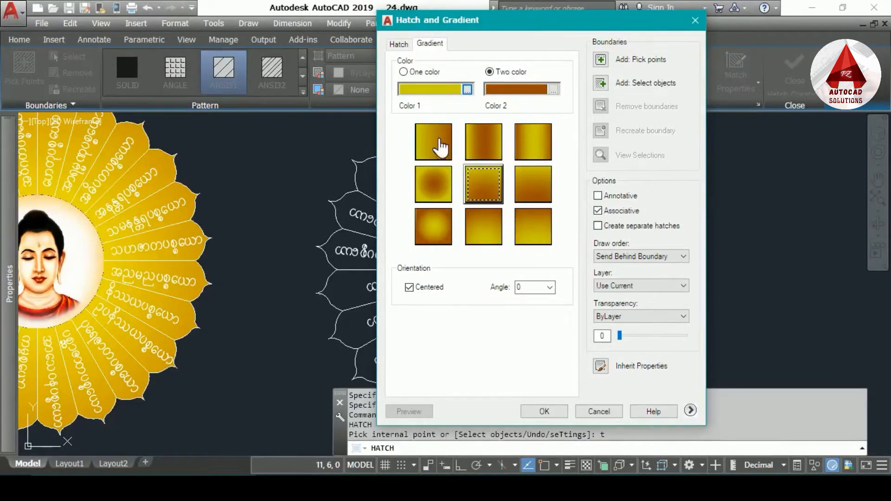
Choose the linear gradient style, set its angle to 90 and accept the hatch settings
left_click(439, 155)
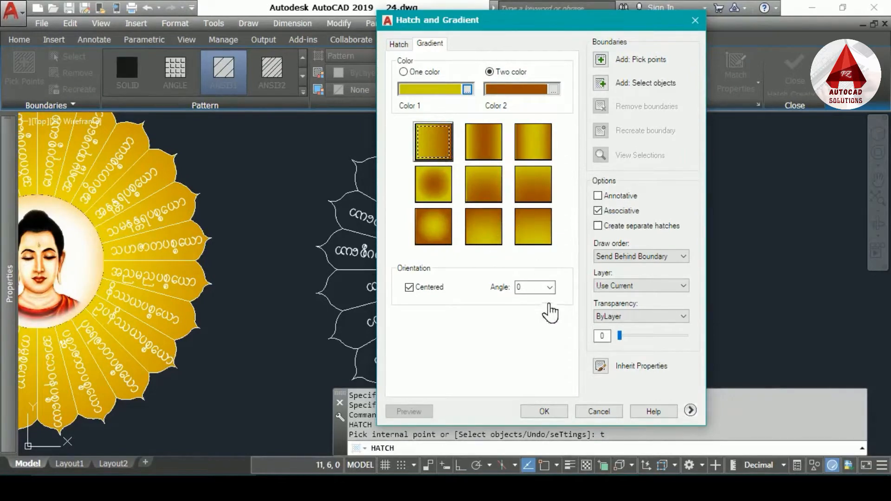
left_click(540, 293)
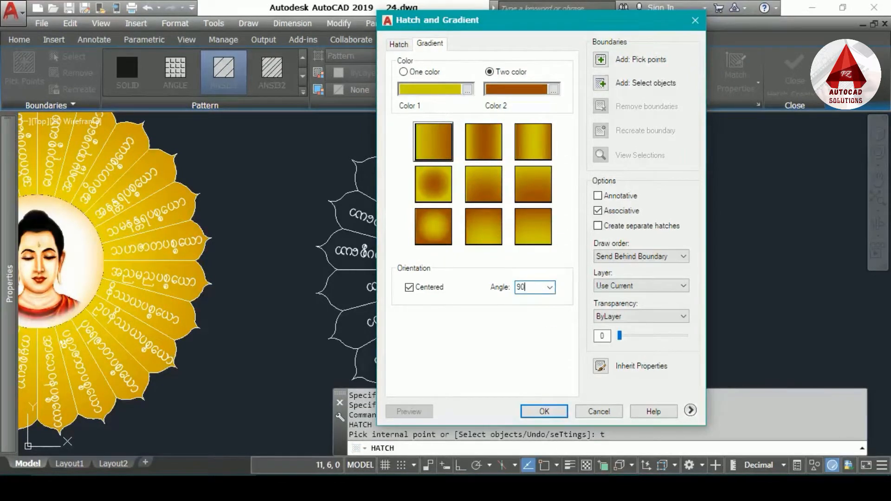
key("Return")
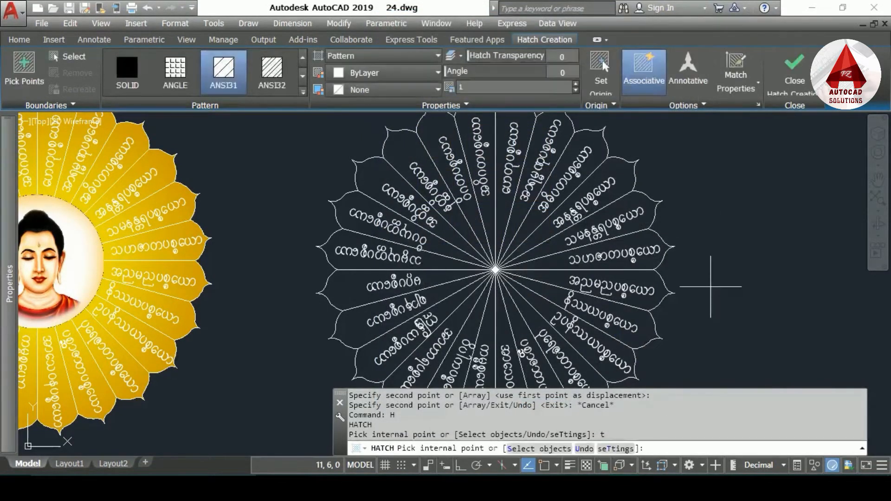
Fill the white flower's petal just right of the top vertical line with the gradient and end the Hatch command
middle_click_drag(533, 144, 528, 179)
left_click(515, 149)
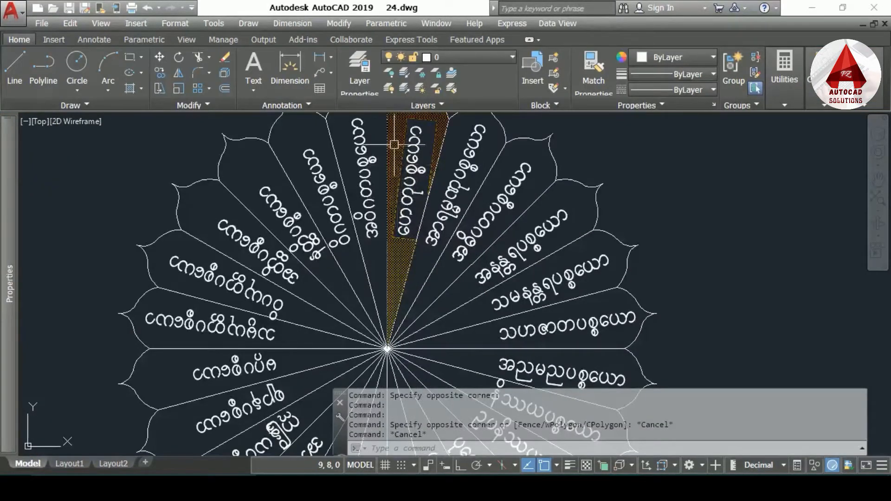
middle_click_drag(394, 145, 401, 184)
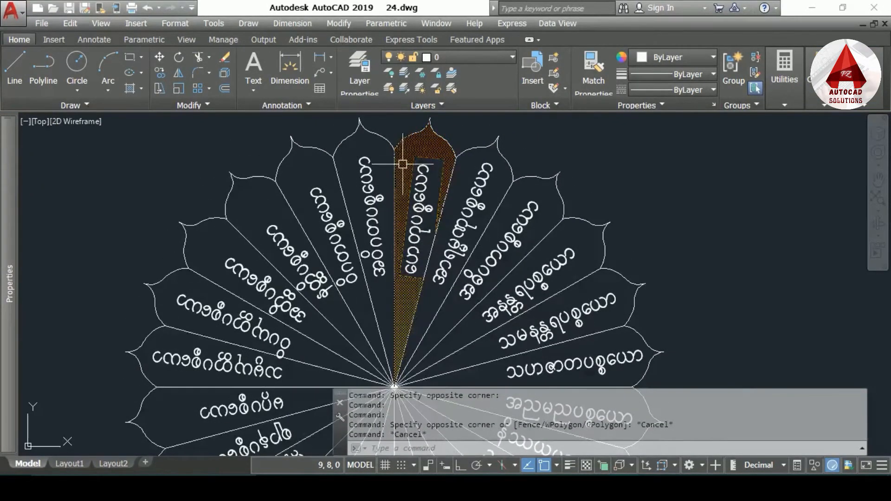
scroll(375, 155, "up", 1)
scroll(489, 157, "down", 1)
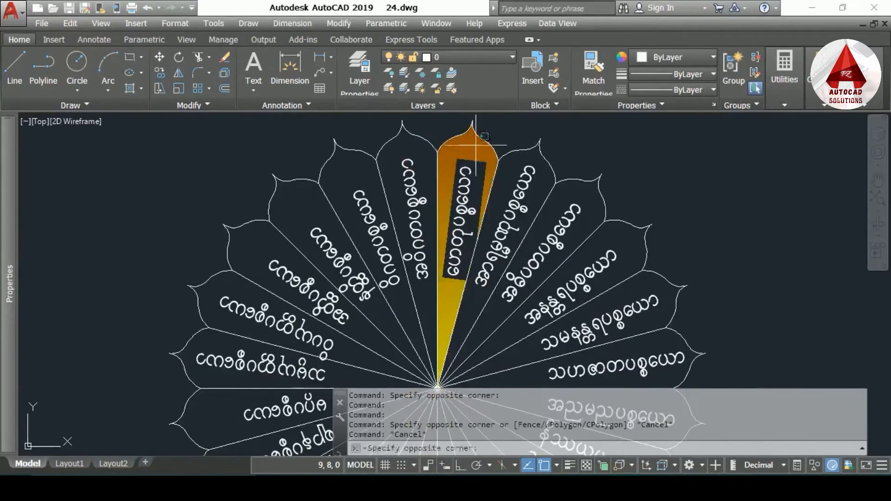
Edit the petal's gradient hatch and remove the rectangular boundary around the text so the fill also covers that area
left_click(472, 151)
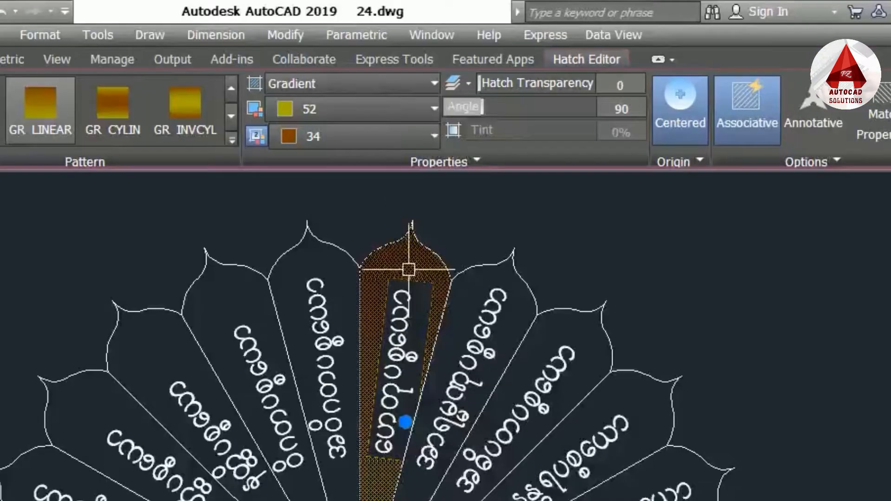
right_click(421, 179)
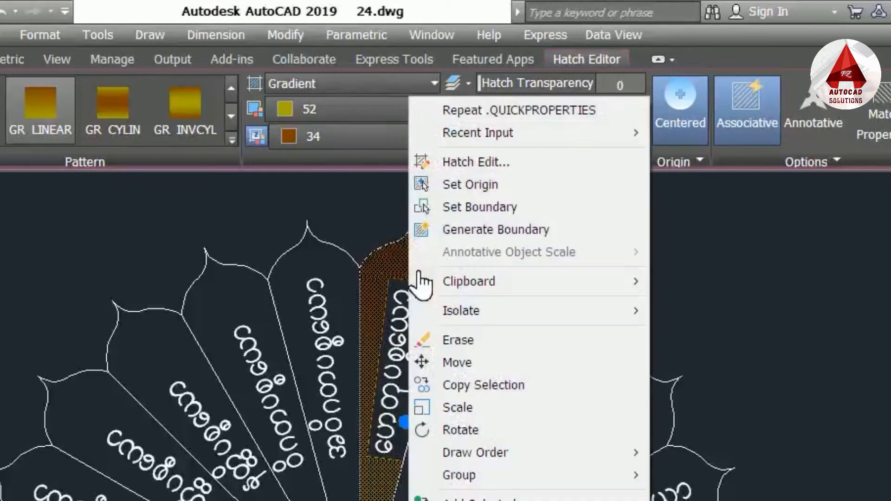
left_click(457, 168)
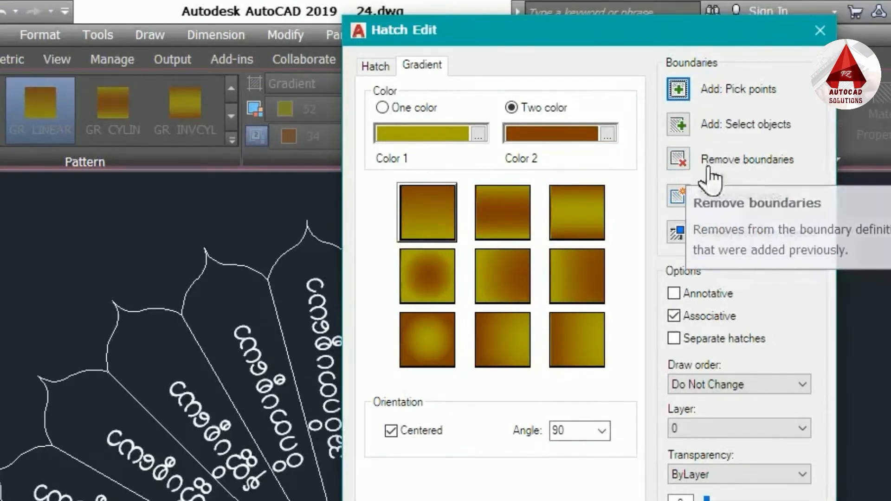
left_click(684, 172)
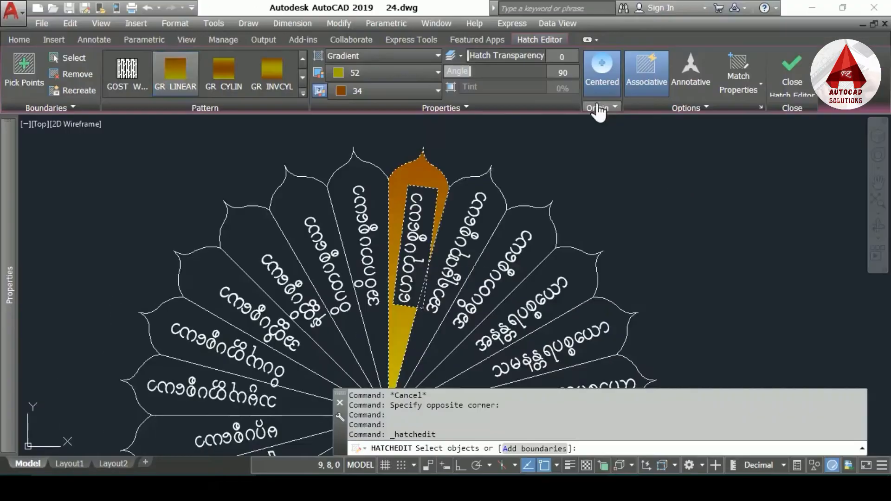
scroll(395, 269, "up", 3)
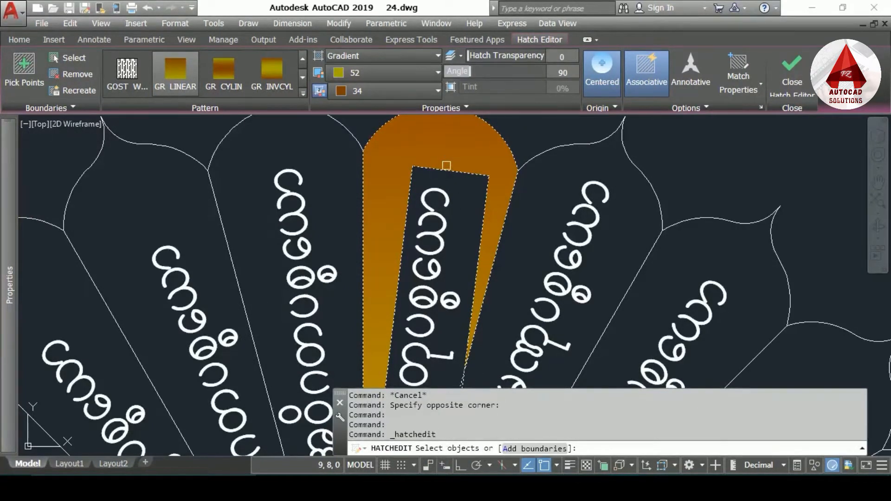
left_click(441, 169)
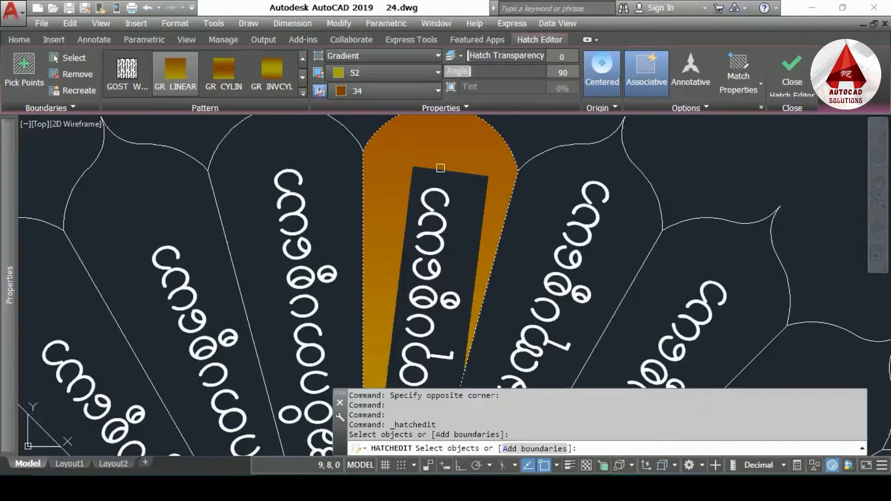
key("Return")
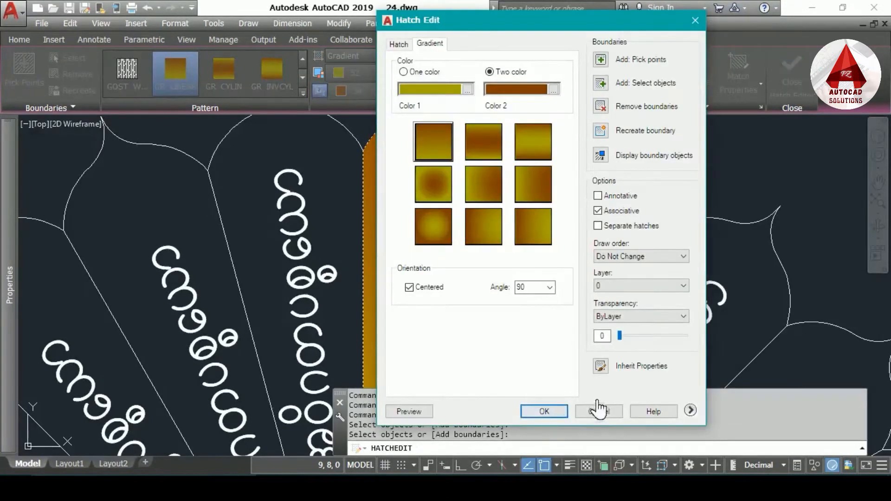
left_click(558, 412)
Create a polar array of the petal's gradient hatch around the center point of the white flower
scroll(473, 268, "down", 5)
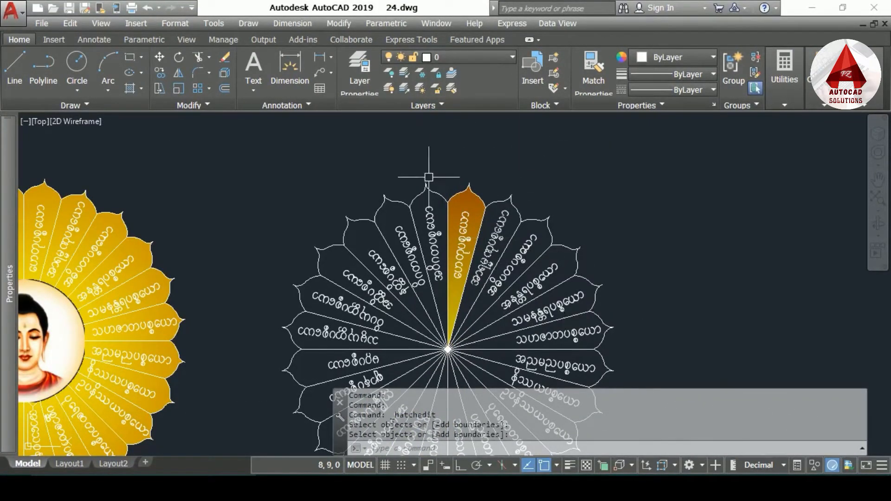
type("AR")
key("Return")
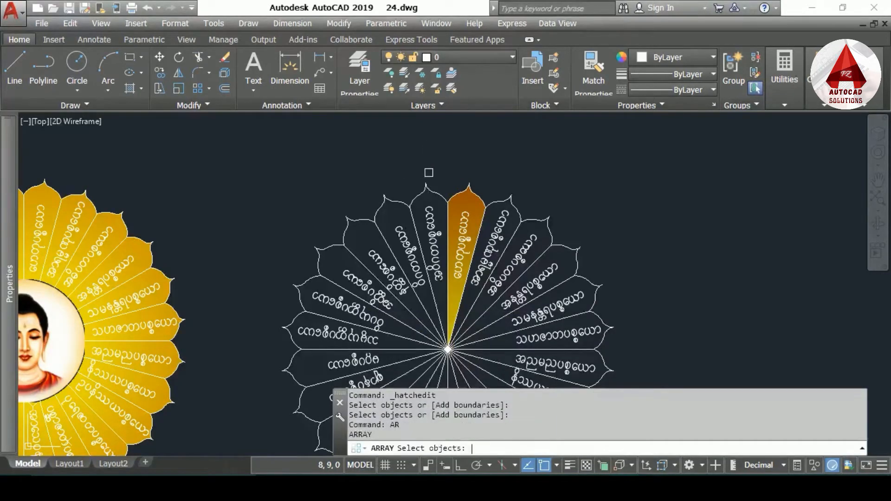
left_click(475, 209)
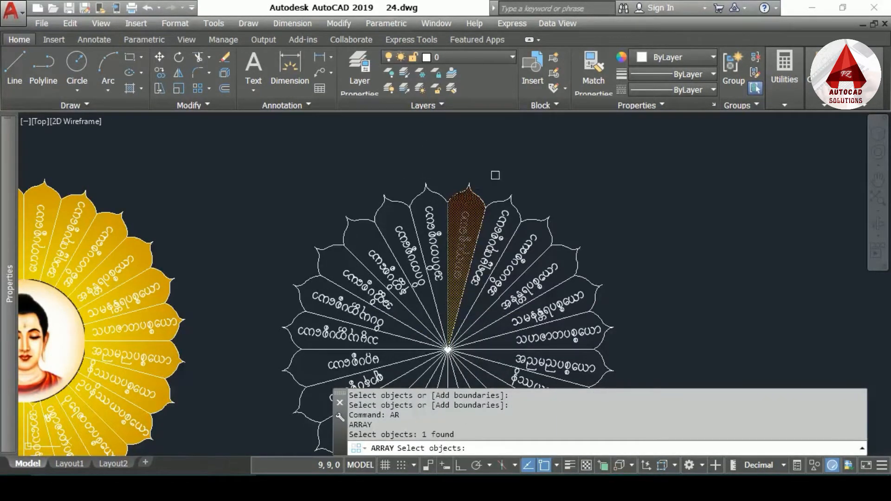
key("Return")
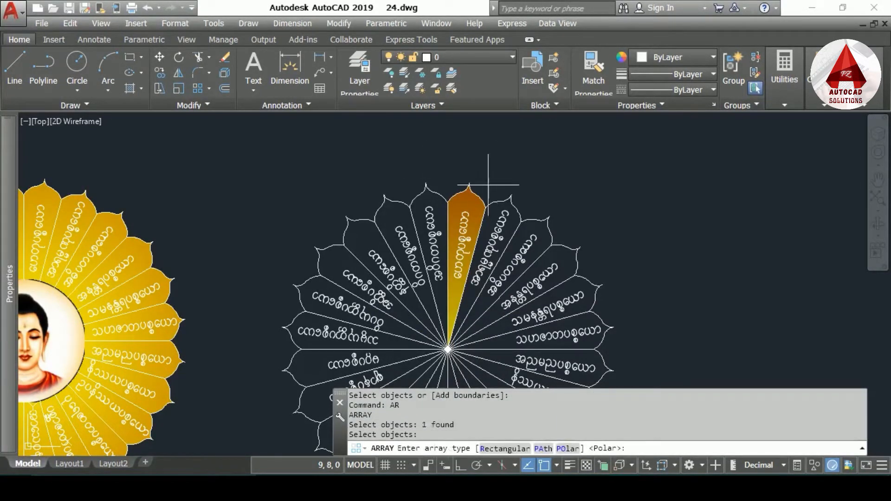
key("Return")
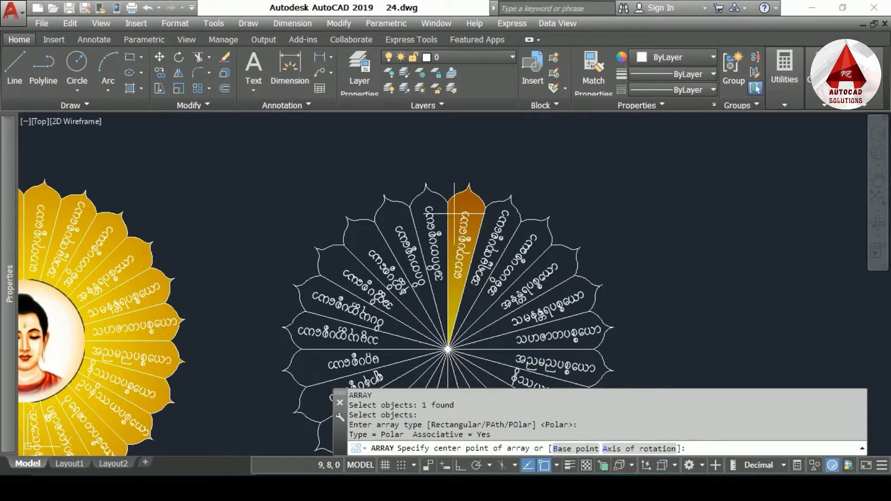
middle_click_drag(448, 349, 441, 296)
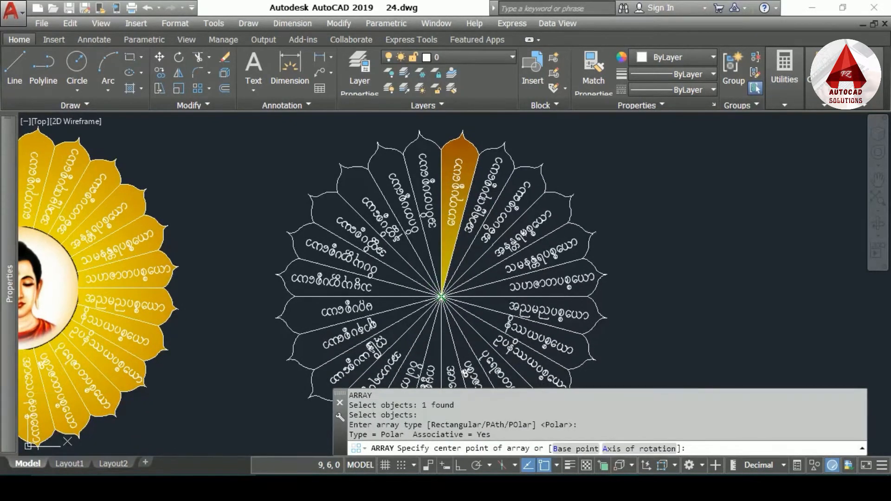
left_click(441, 296)
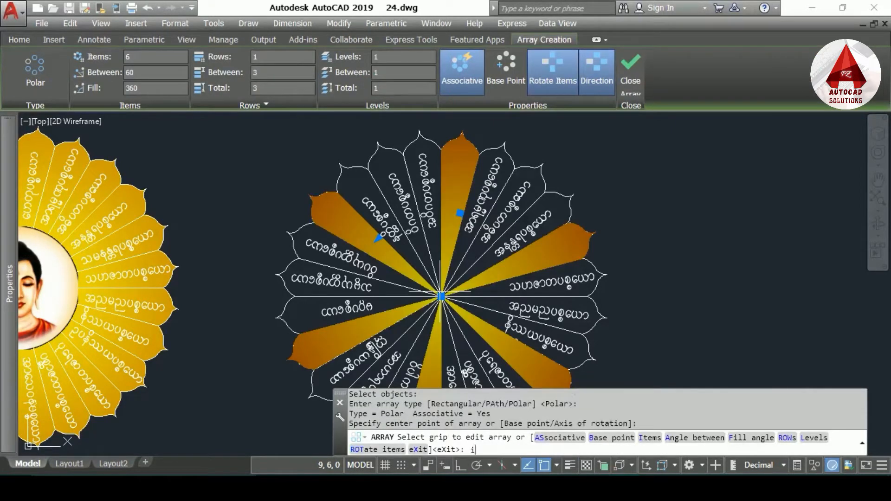
Set the number of items in the polar array of the gradient hatch to 24
type("i")
key("Return")
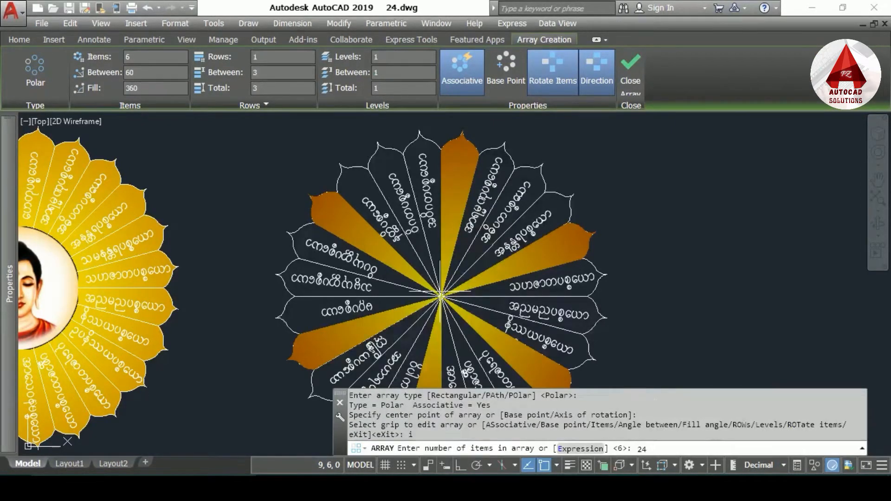
key("Return")
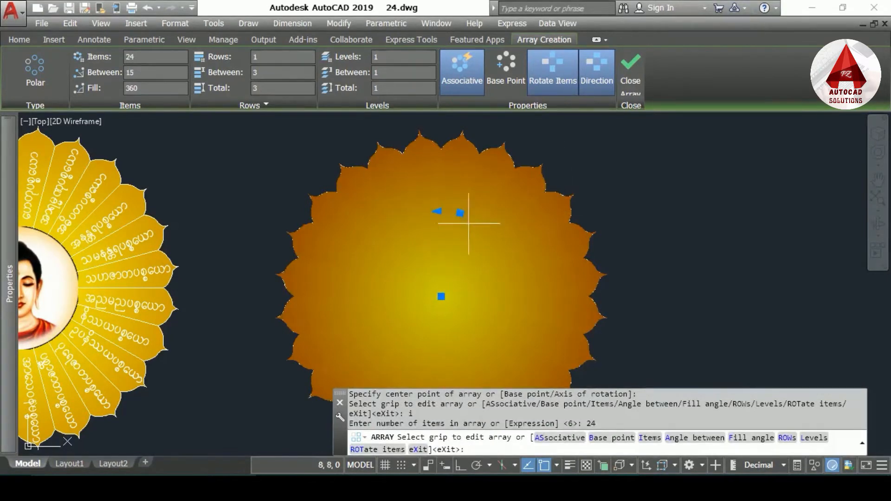
Finish the polar array of the gradient hatch on the white flower
middle_click_drag(464, 209, 454, 170)
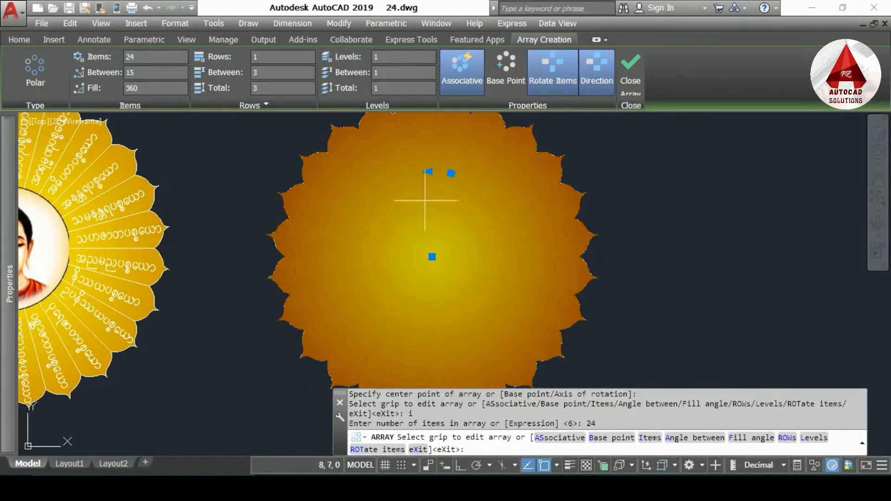
key("Escape")
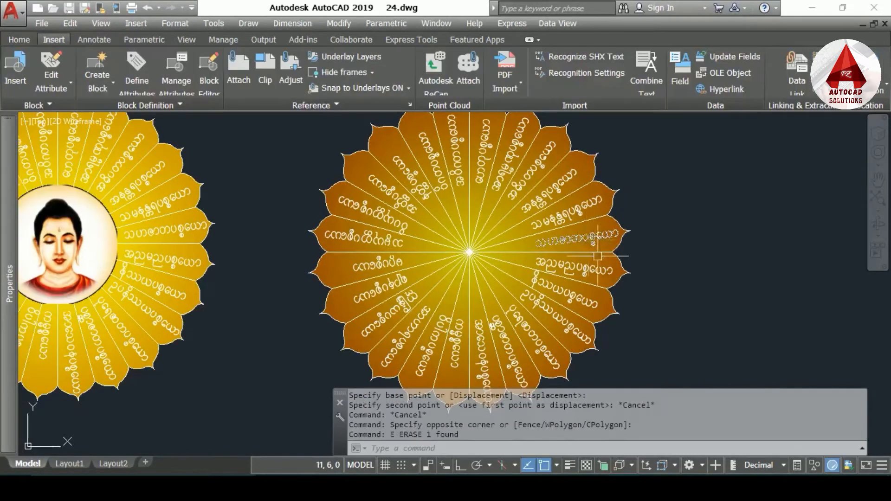
scroll(618, 253, "down", 2)
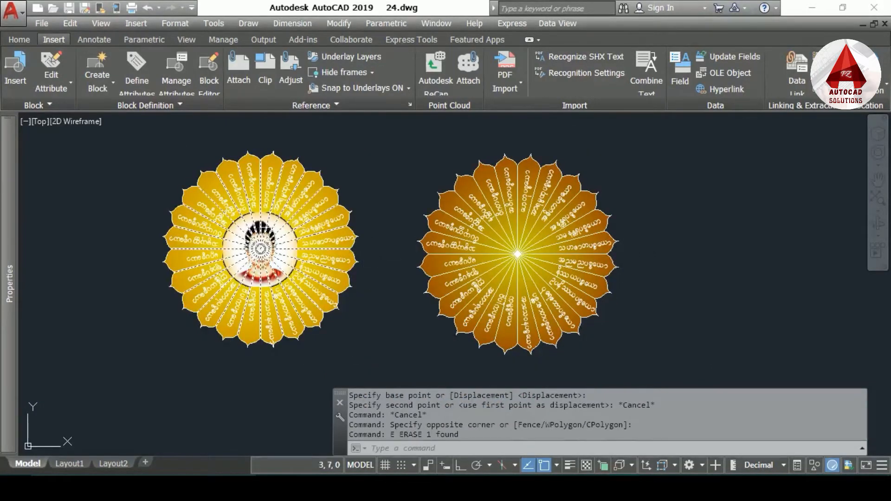
middle_click_drag(627, 252, 589, 252)
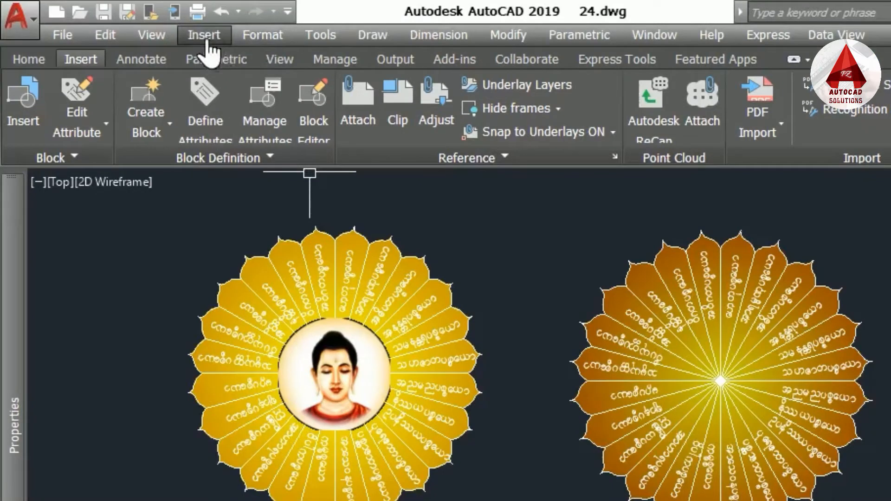
left_click(205, 35)
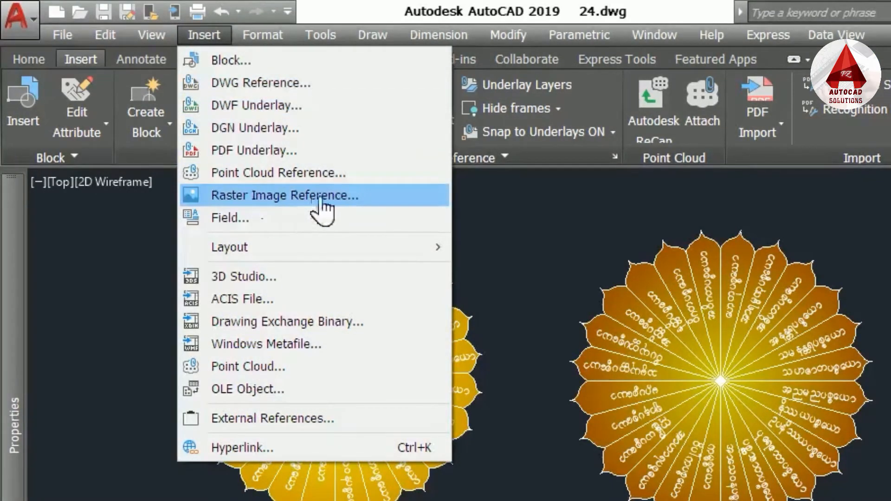
left_click(382, 198)
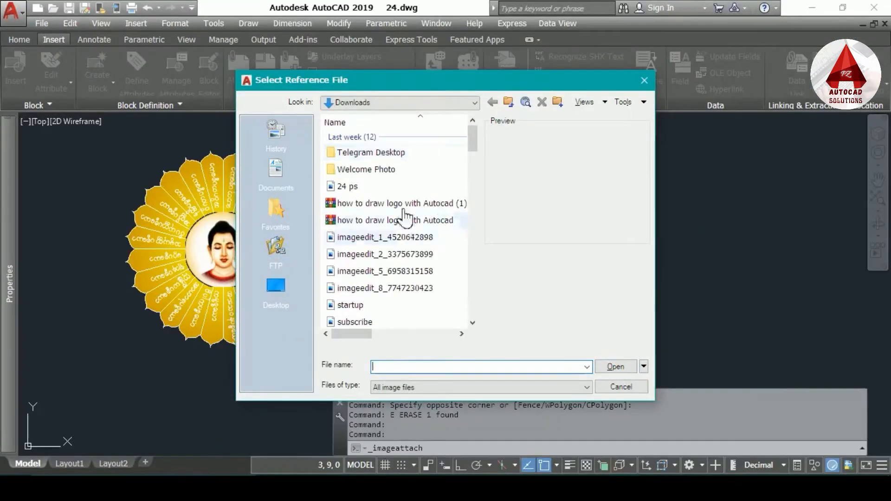
left_click(392, 239)
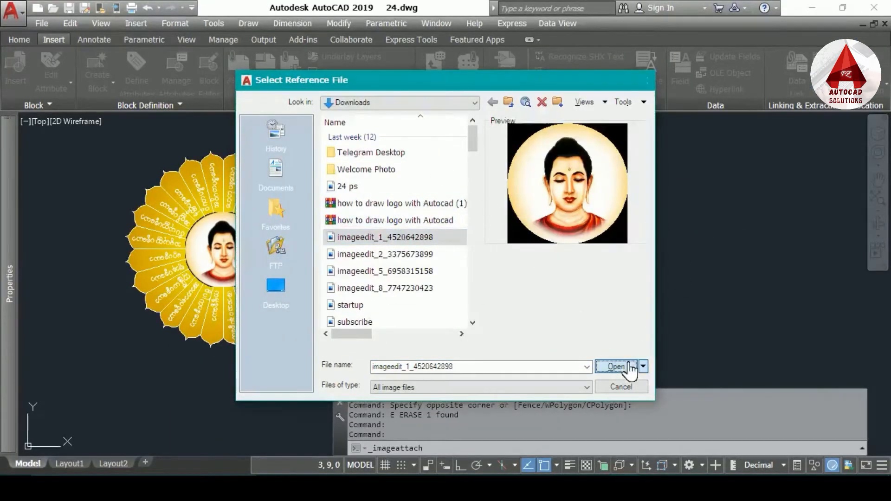
left_click(630, 366)
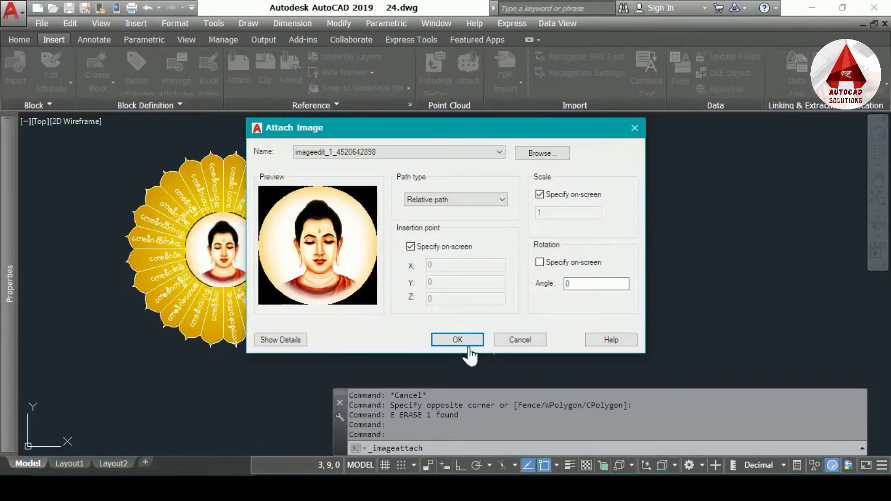
left_click(469, 341)
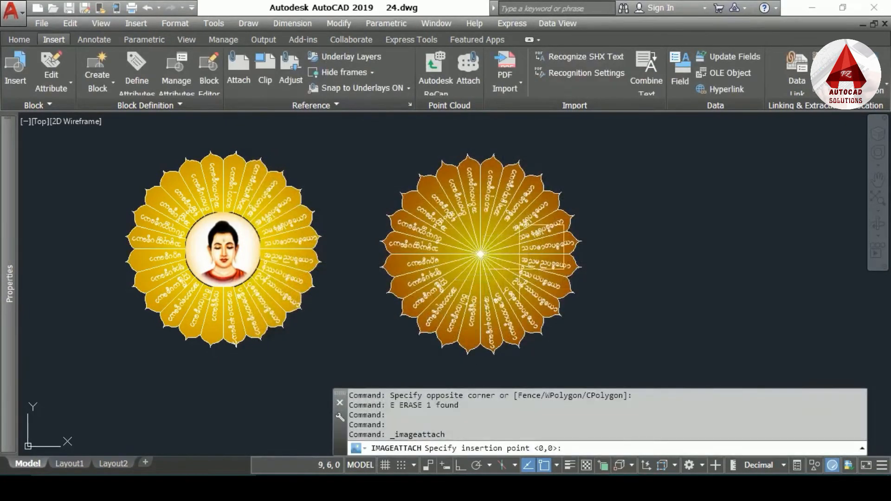
left_click(629, 280)
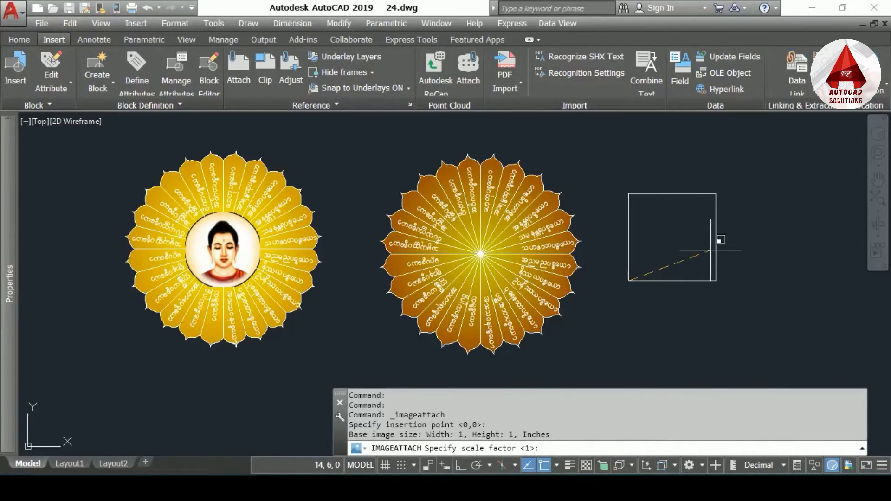
left_click(712, 254)
Move the attached image from the midpoint between its top and bottom edge midpoints to the center of the orange flower
middle_click_drag(737, 222, 637, 254)
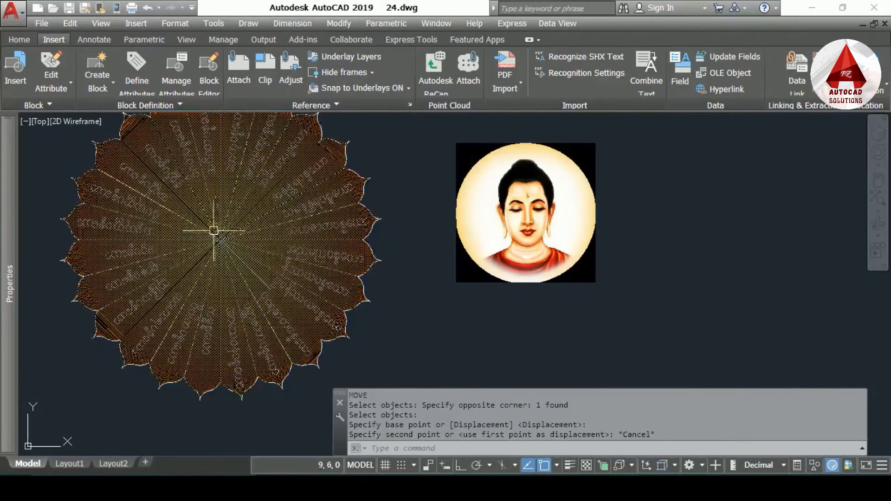
key("Return")
left_click(655, 169)
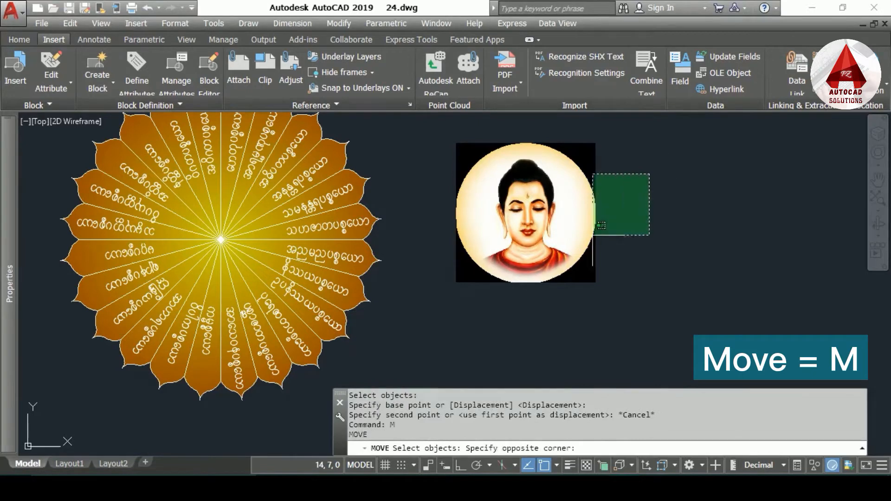
left_click(592, 267)
key("Return")
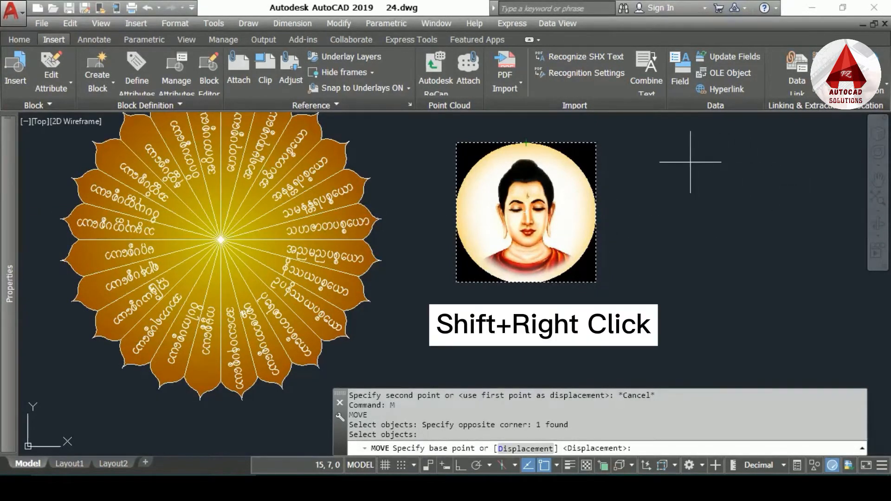
right_click(682, 193, "shift")
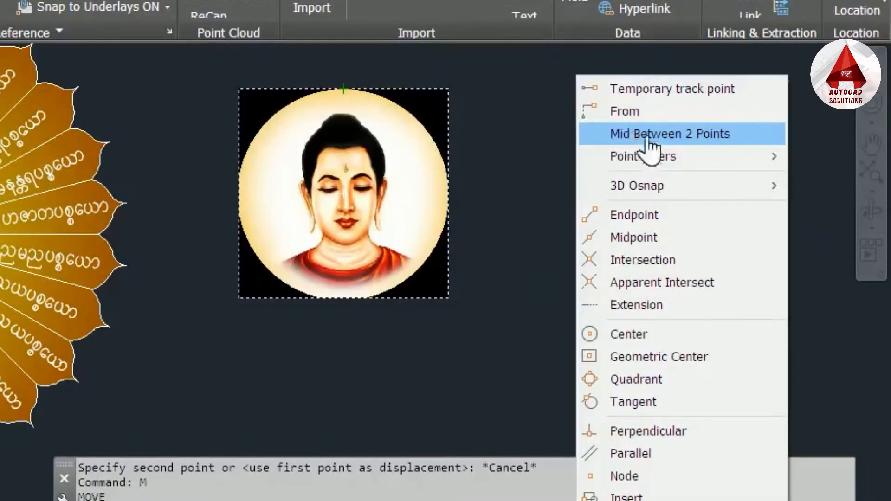
left_click(729, 135)
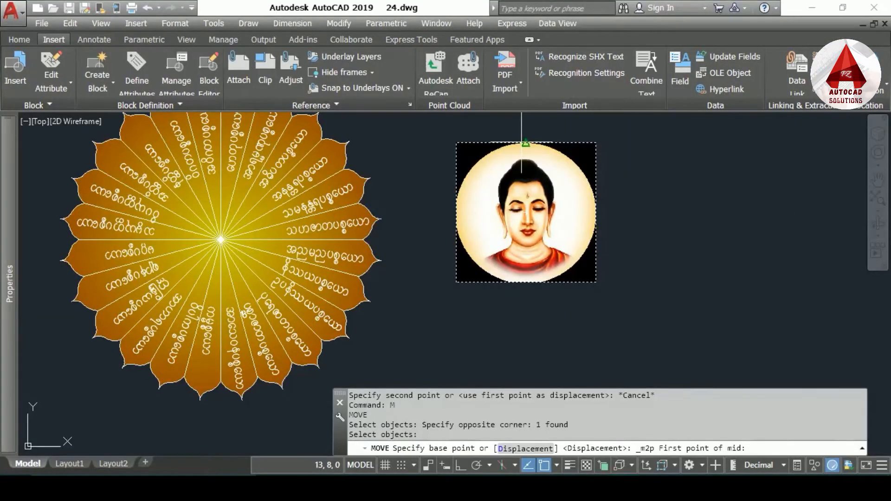
left_click(524, 142)
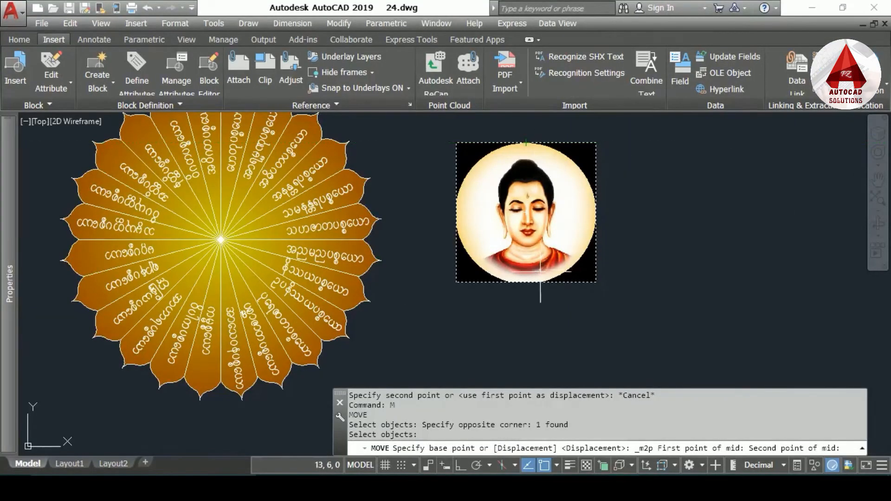
left_click(526, 282)
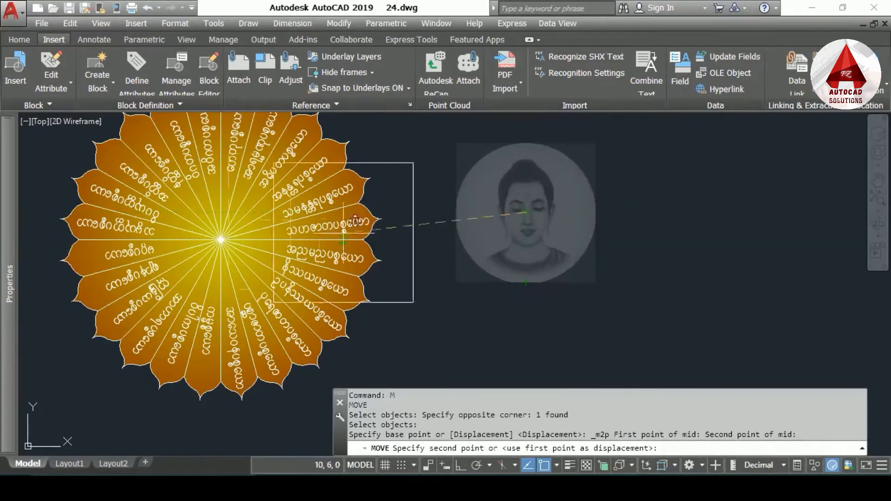
left_click(232, 228)
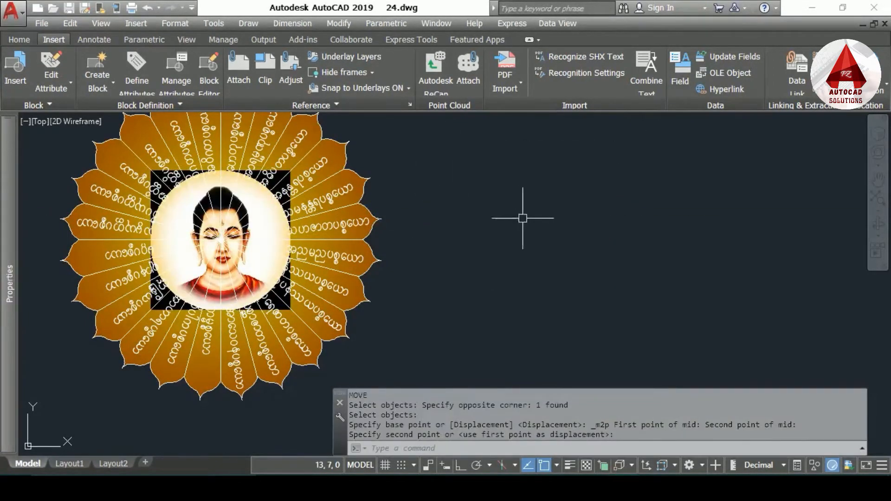
Undo the last zoom and grip edit
type("u")
key("Return")
type("u")
key("Return")
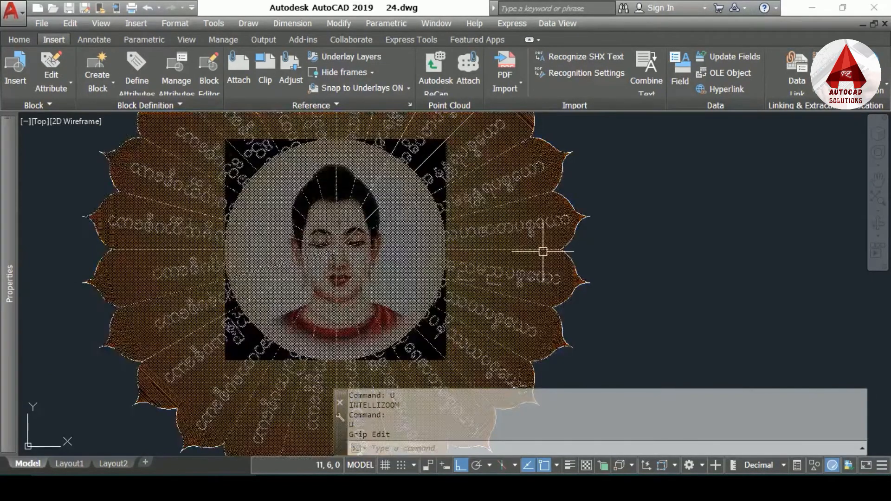
Scale the portrait image down about the flower's center so its circle fits inside the inner ends of the petal texts
middle_click_drag(543, 251, 483, 253)
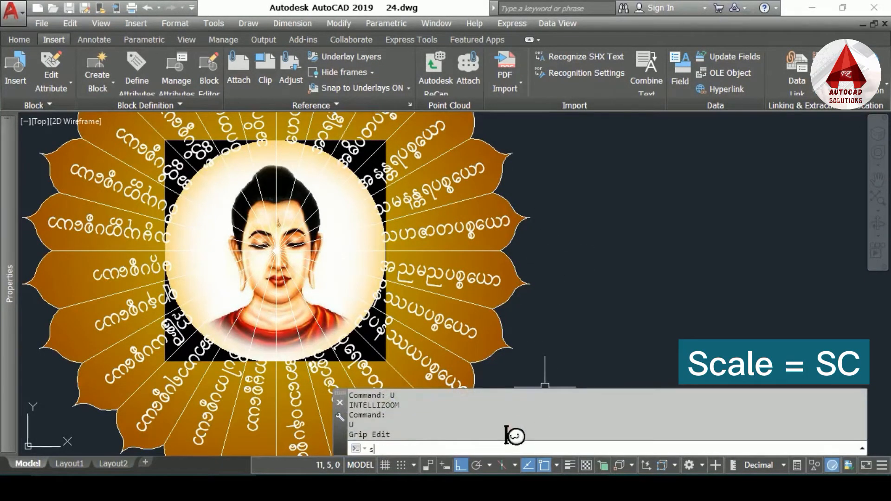
key("Return")
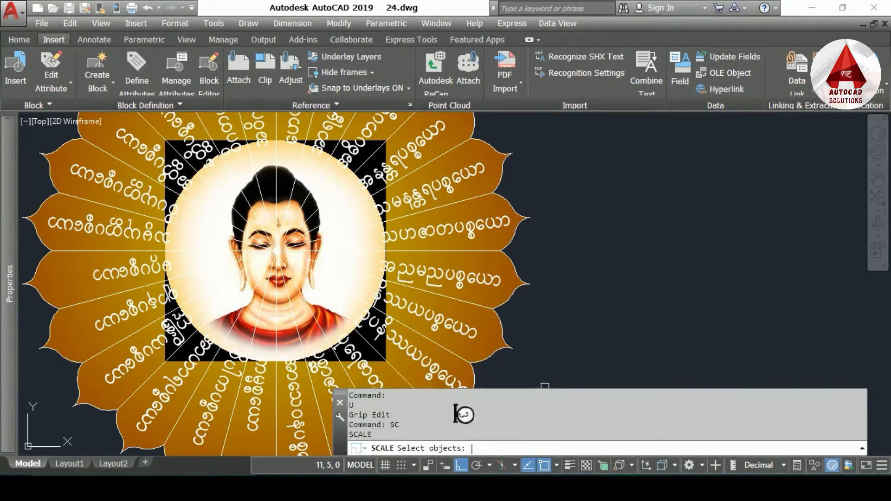
scroll(375, 269, "up", 2)
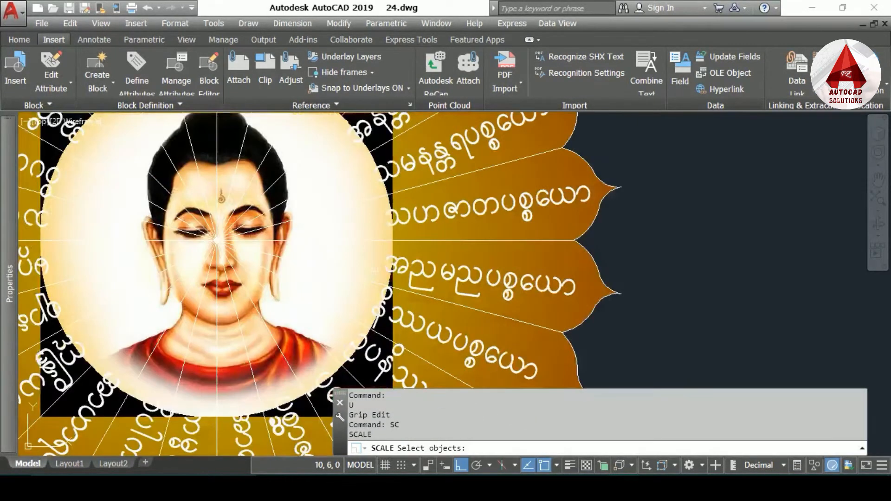
left_click(392, 241)
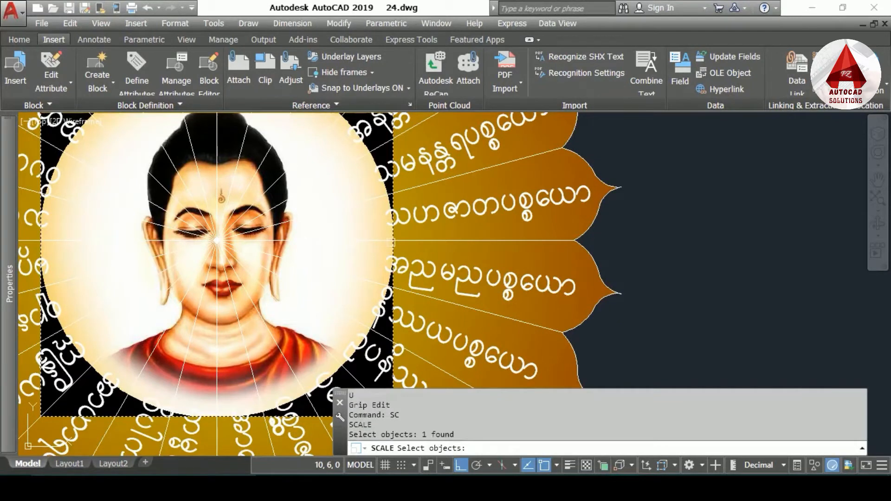
key("Return")
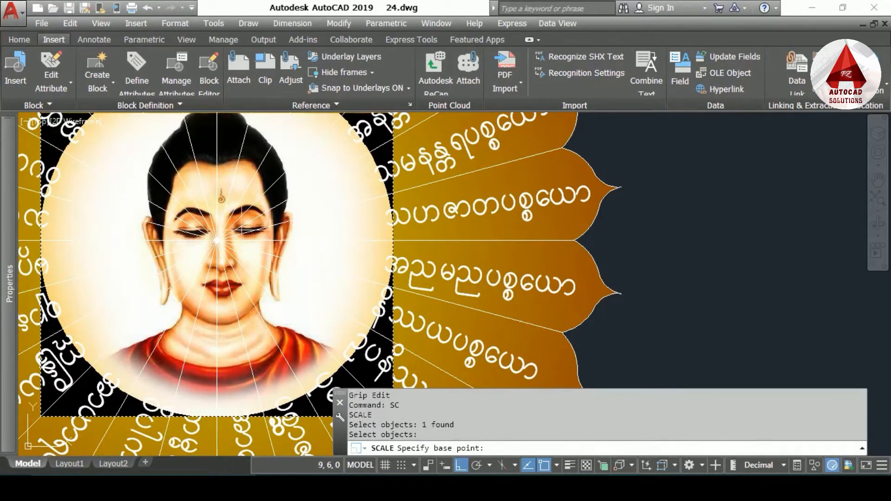
left_click(217, 241)
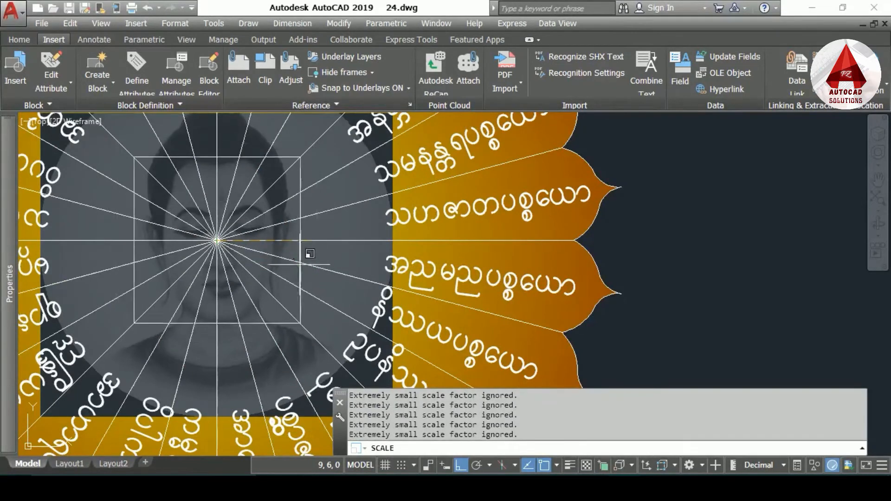
left_click(367, 261)
scroll(650, 271, "down", 1)
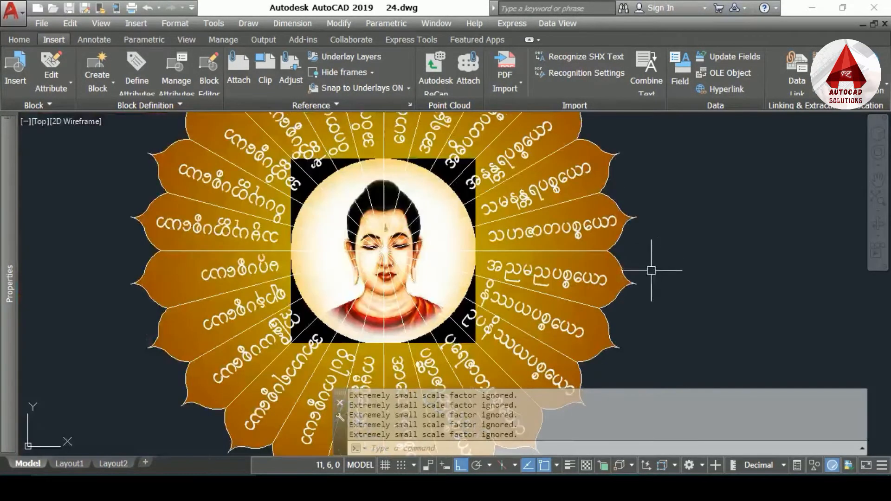
Set the portrait image's background transparency to Yes and clear the selection
middle_click_drag(696, 259, 679, 252)
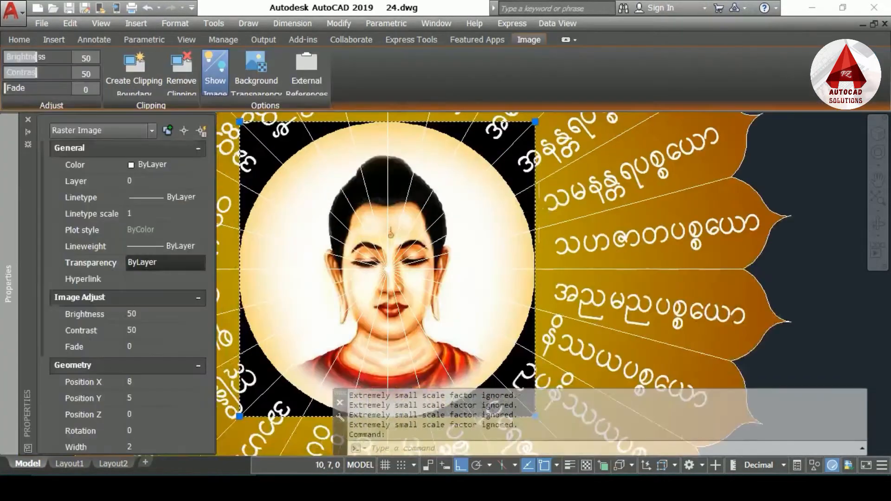
key("Escape")
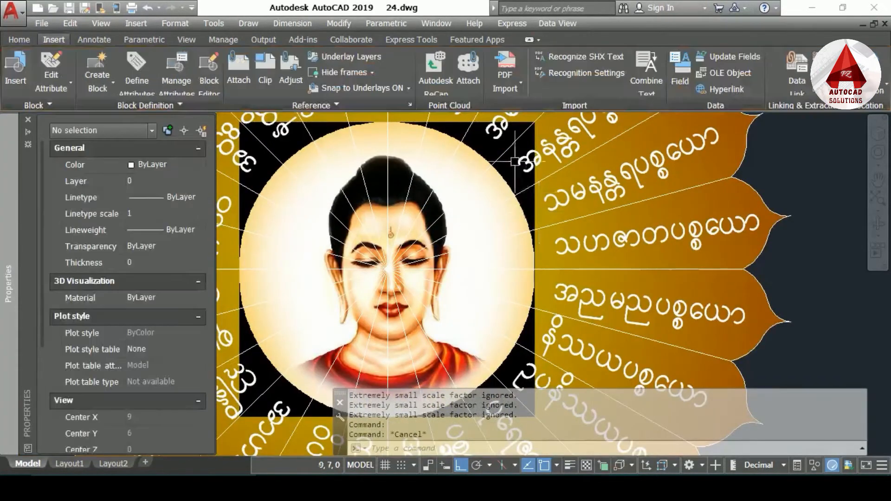
left_click(444, 124)
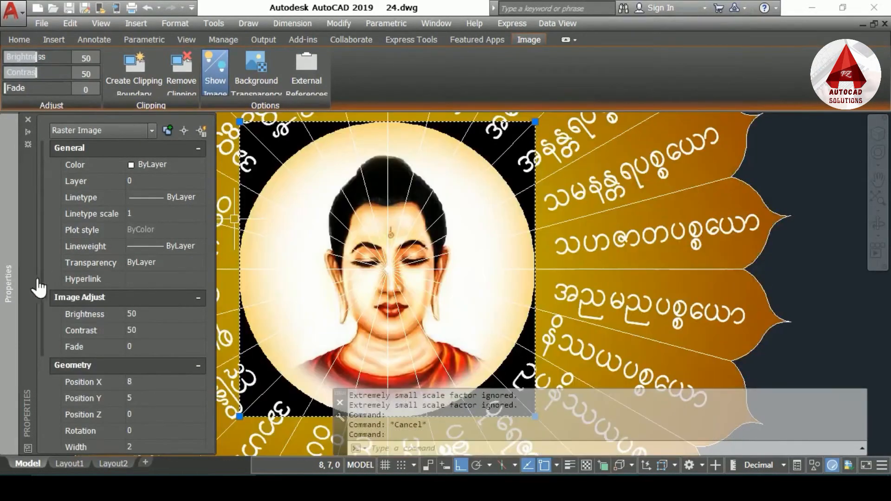
scroll(96, 372, "down", 3)
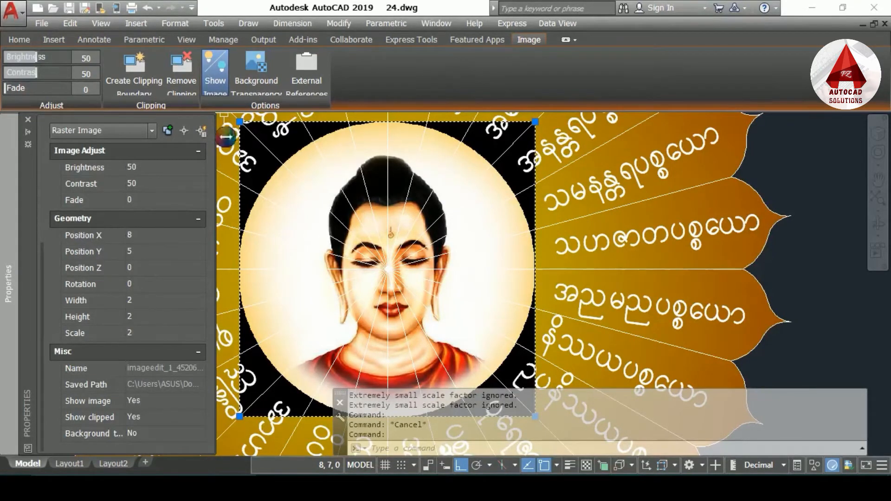
left_click_drag(223, 195, 320, 184)
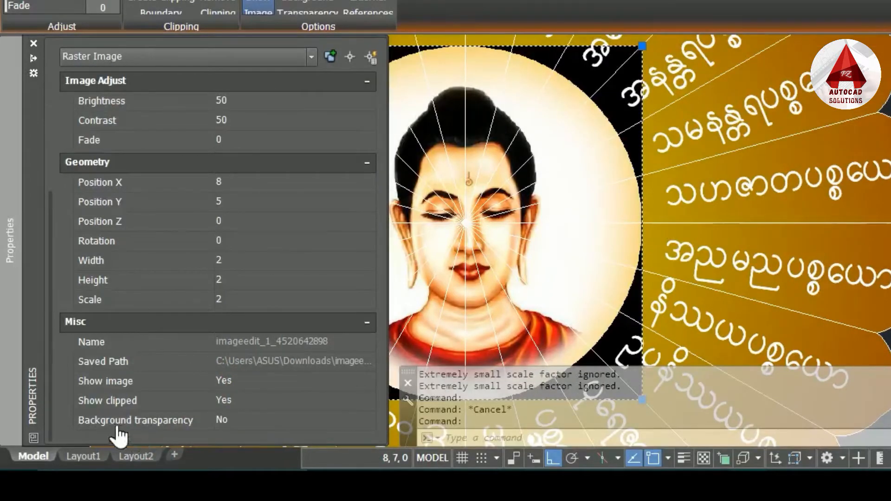
left_click(240, 423)
left_click(243, 427)
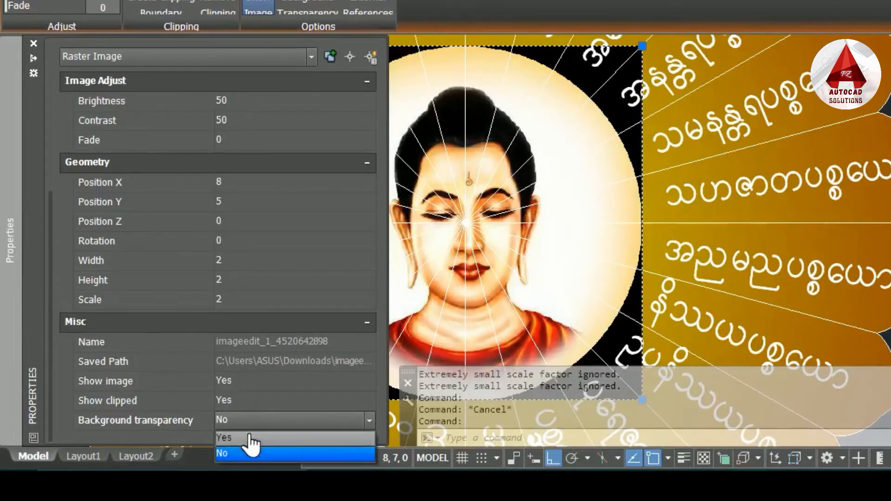
left_click(249, 437)
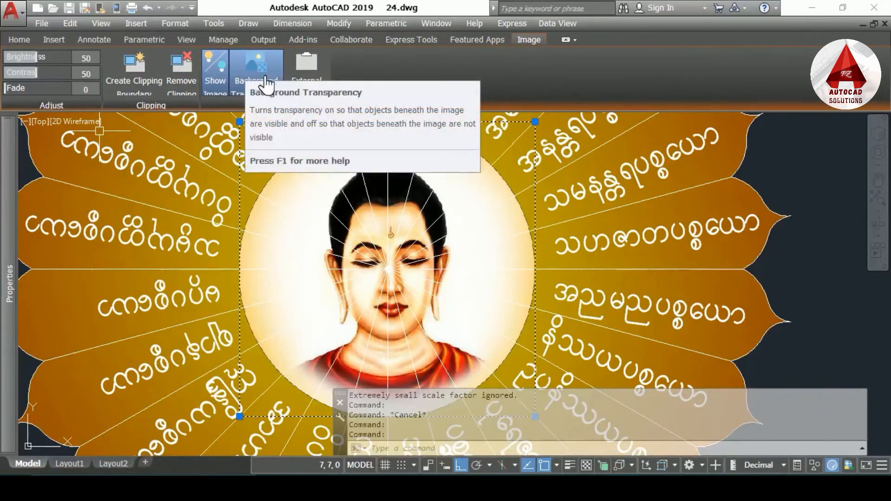
key("Escape")
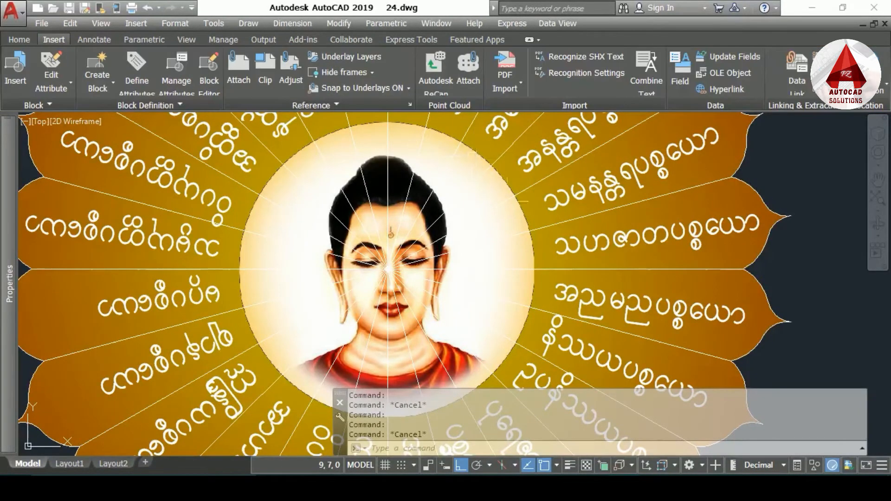
scroll(561, 231, "down", 4)
middle_click_drag(561, 231, 540, 225)
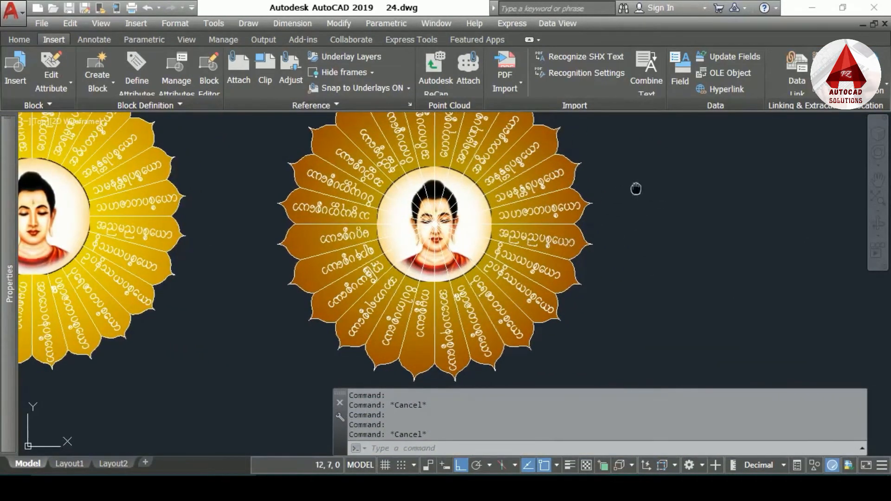
Switch the image frame setting from hidden to Display and plot frames
middle_click_drag(634, 189, 624, 191)
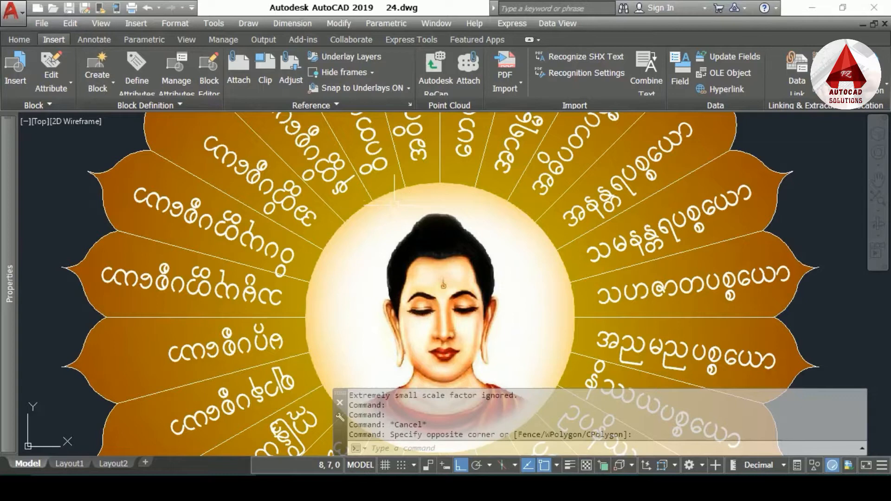
key("Escape")
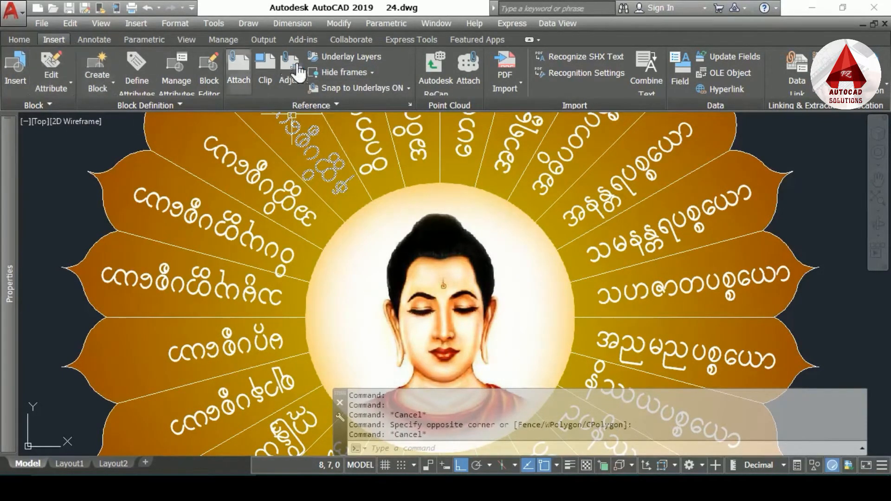
left_click(347, 75)
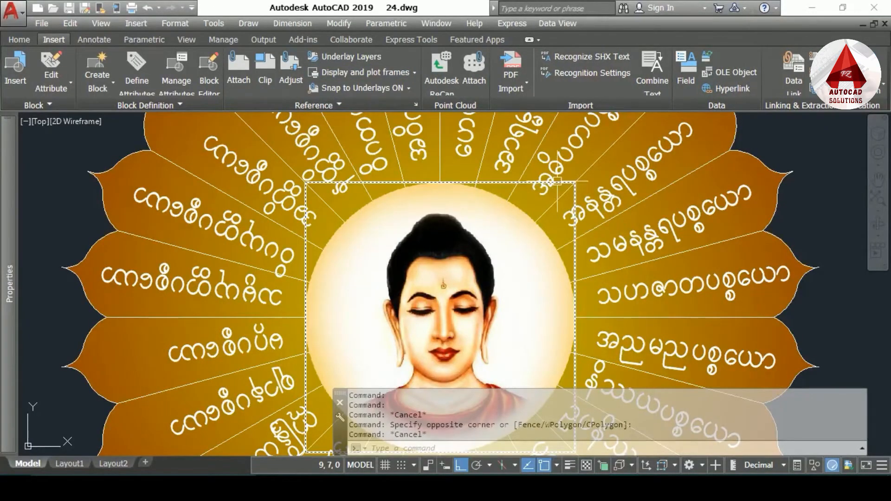
Open the plot setup and define the plot area as a window around the orange flower
scroll(557, 181, "down", 1)
mouse_move(678, 193)
middle_mouse_down()
mouse_move(596, 180)
mouse_move(618, 194)
middle_mouse_up()
scroll(596, 181, "down", 1)
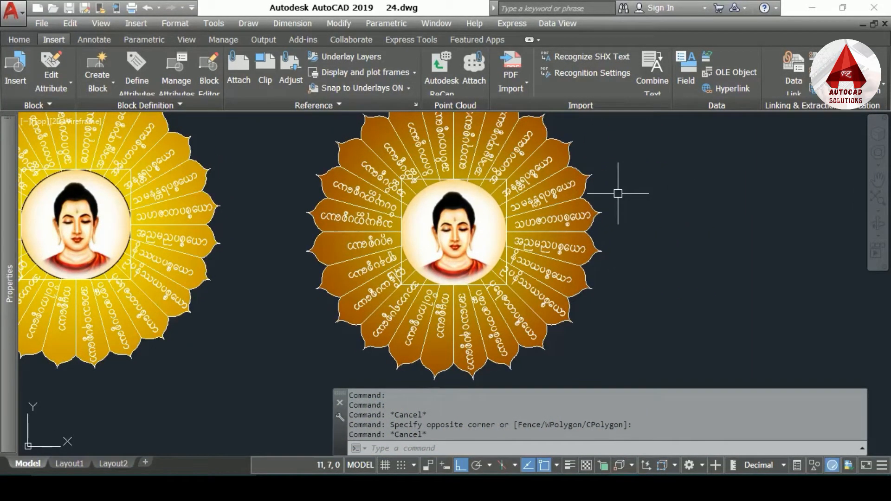
key("ctrl+p")
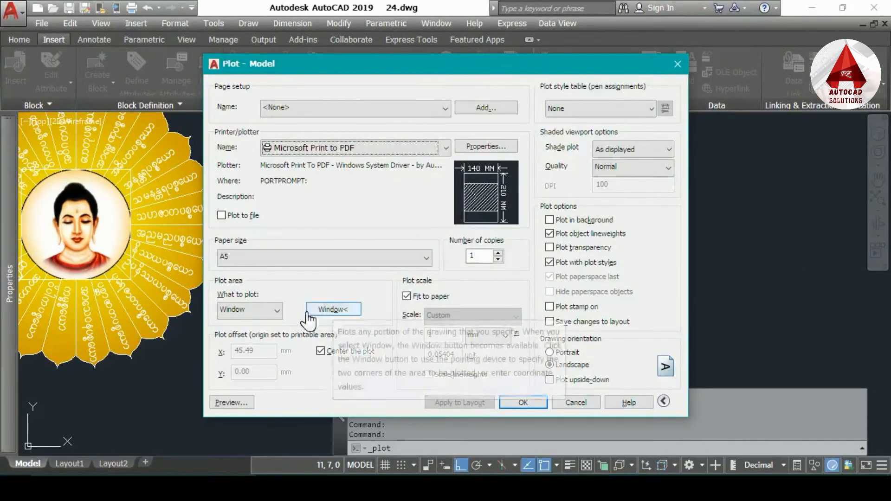
left_click(256, 311)
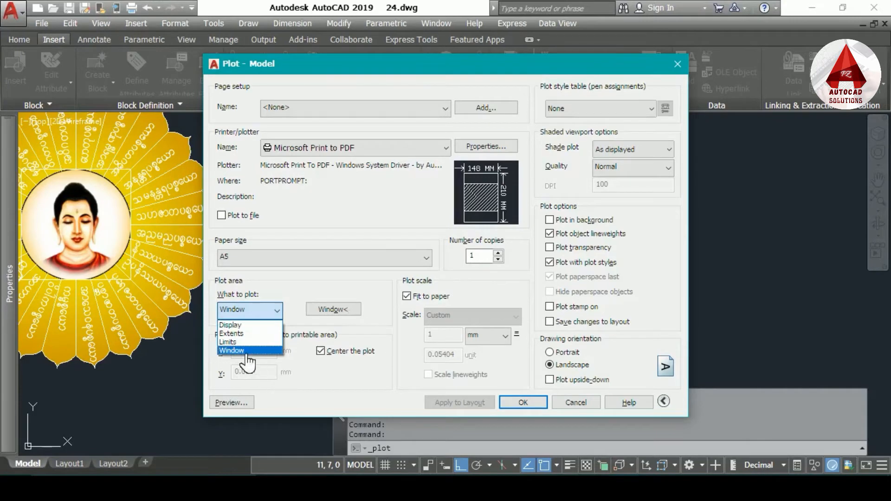
left_click(331, 310)
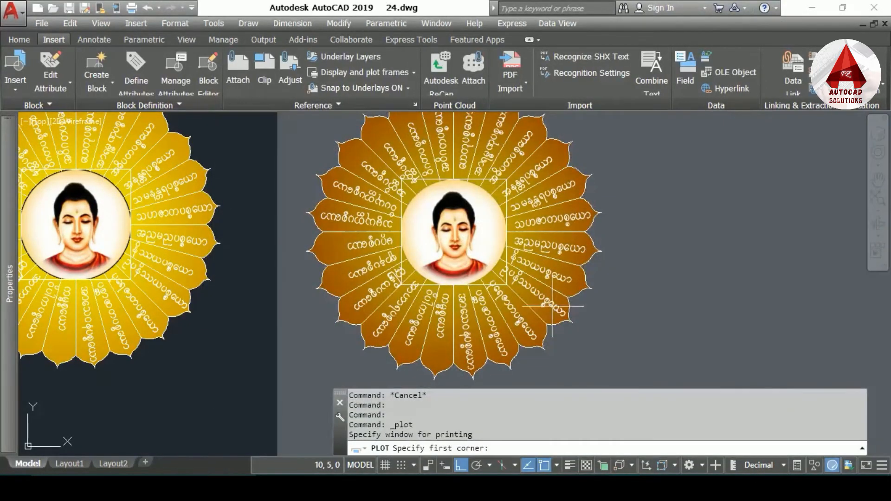
scroll(586, 288, "down", 2)
left_click(611, 362)
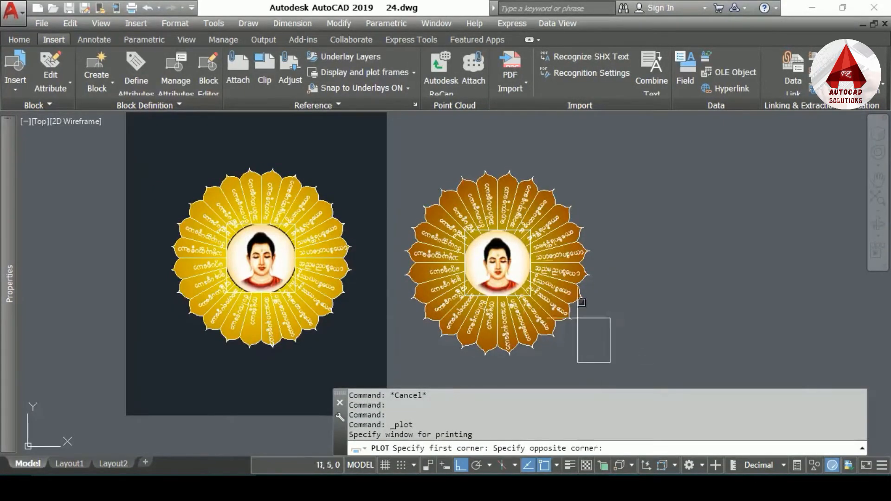
left_click(384, 124)
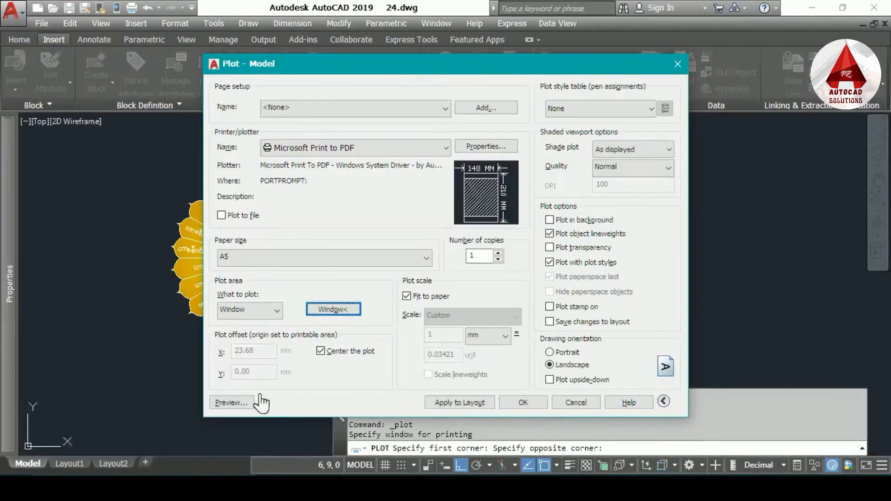
Examine the plot preview of the orange flower for the image frame, and leave the plot setup without plotting
left_click(231, 404)
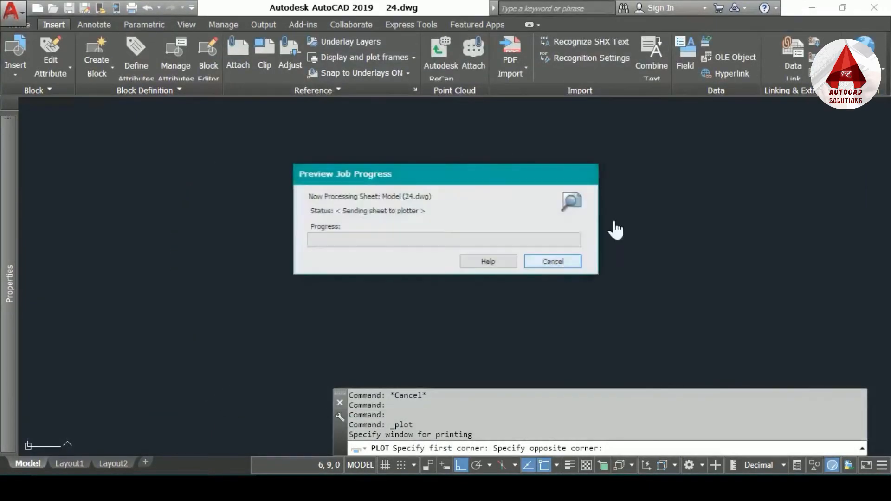
scroll(450, 277, "up", 2)
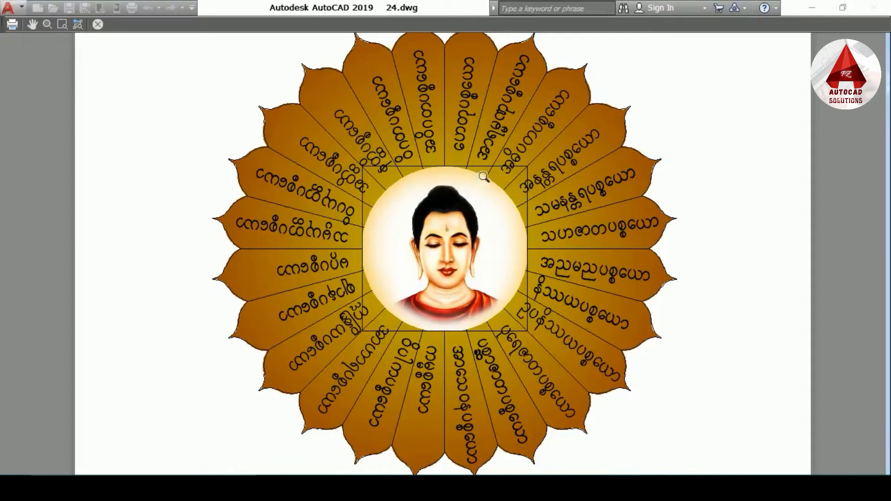
scroll(485, 178, "up", 2)
scroll(494, 159, "down", 2)
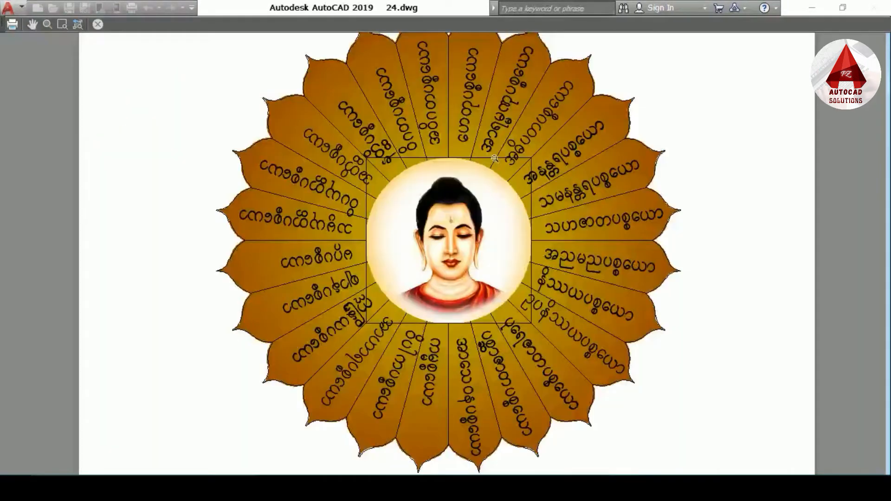
key("Escape")
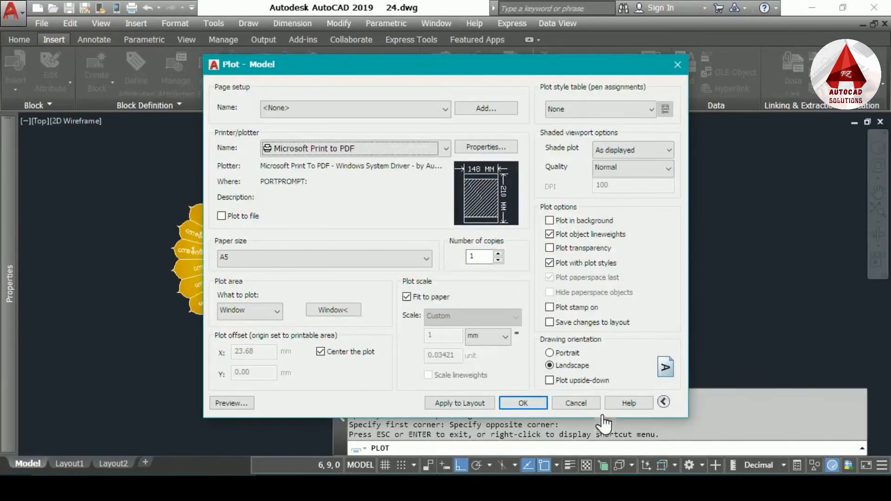
left_click(576, 403)
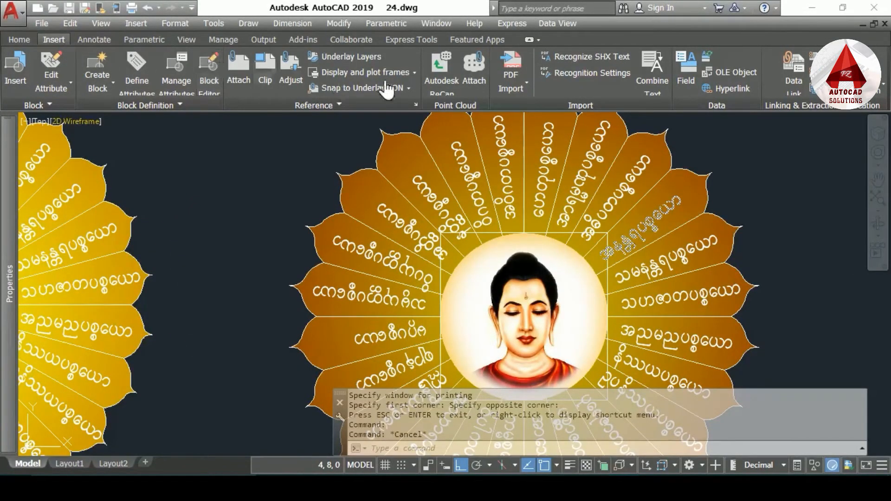
Hide the image frames and switch the frame setting to Display but don't plot frames
left_click(360, 75)
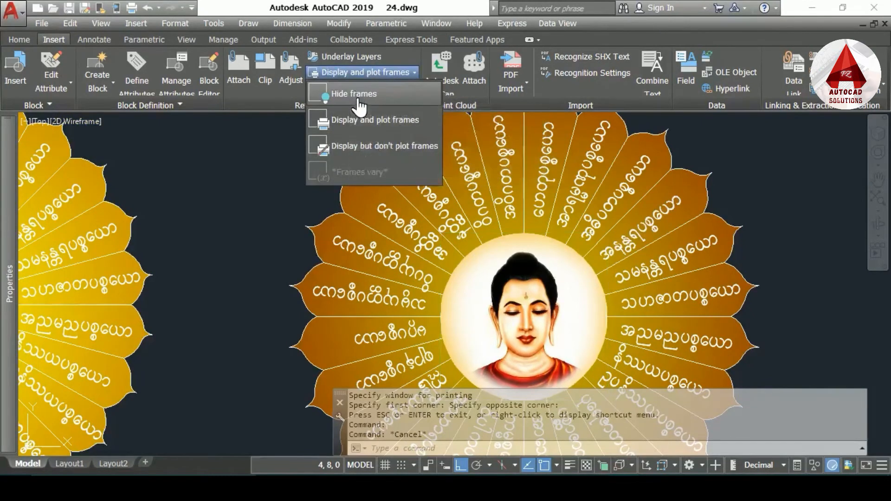
left_click(354, 94)
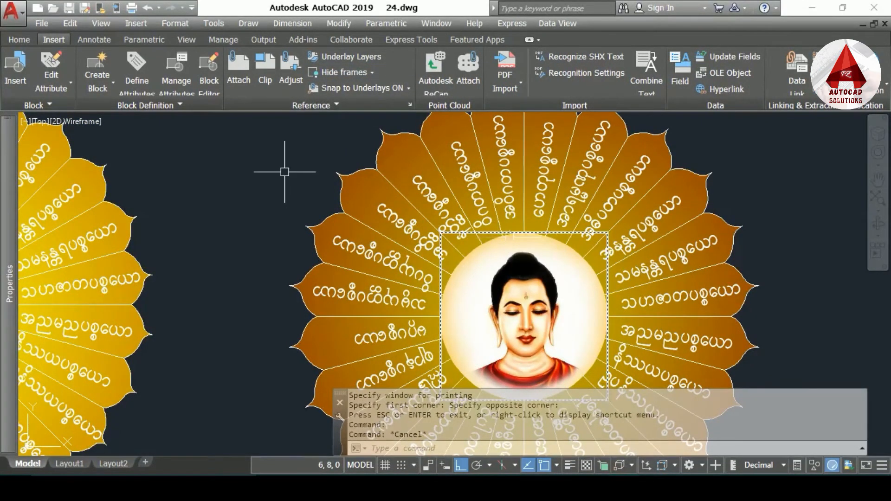
left_click(352, 73)
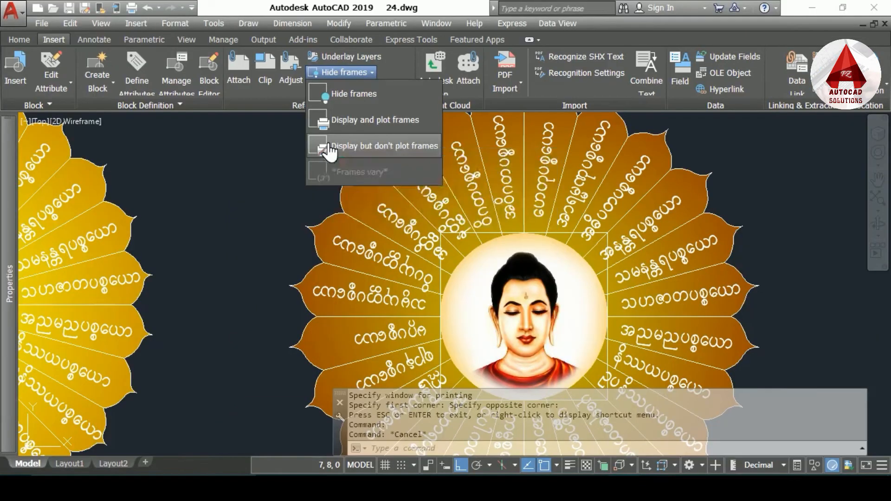
left_click(270, 218)
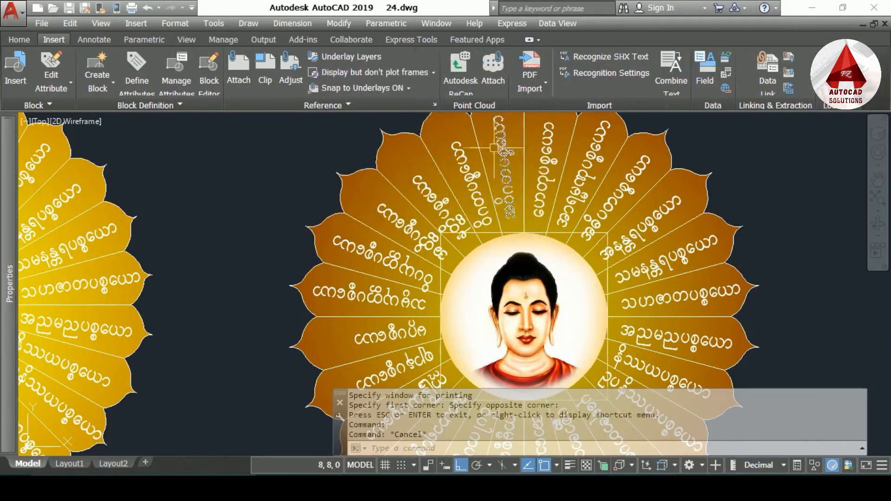
Preview a plot of a window around the orange flower to check its image frame, and return to the drawing
scroll(557, 231, "down", 5)
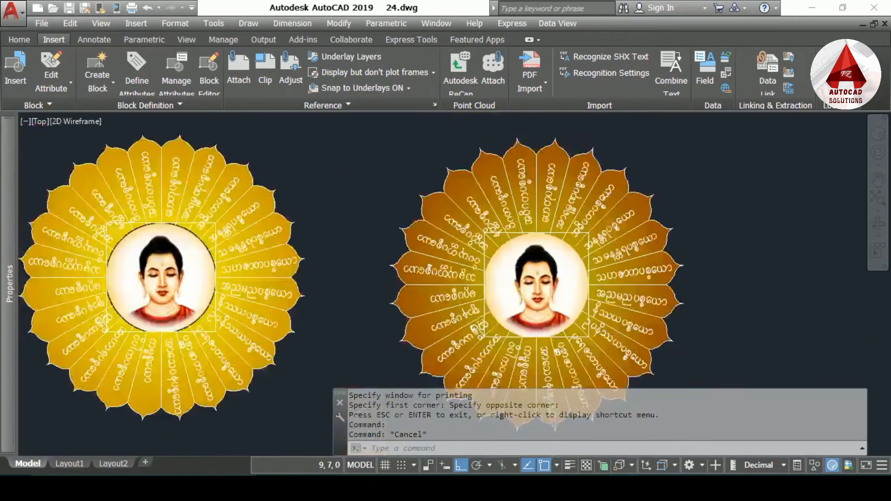
key("ctrl+p")
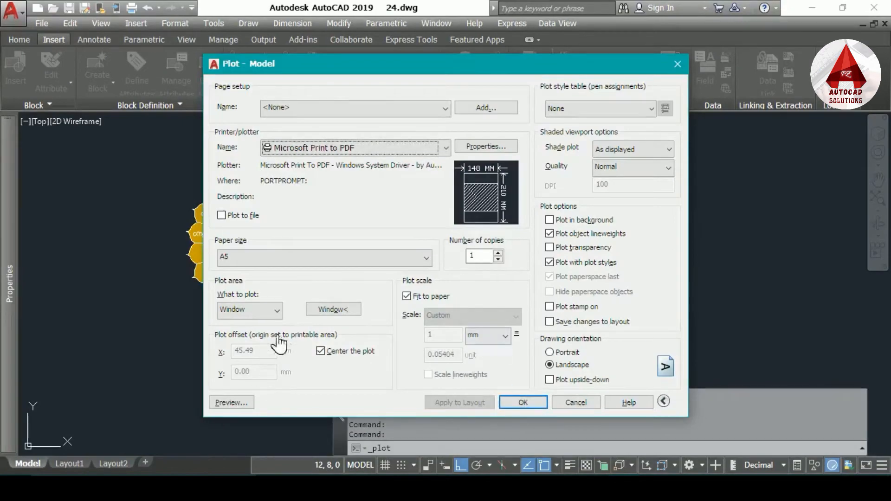
left_click(336, 310)
left_click(634, 139)
left_click(398, 354)
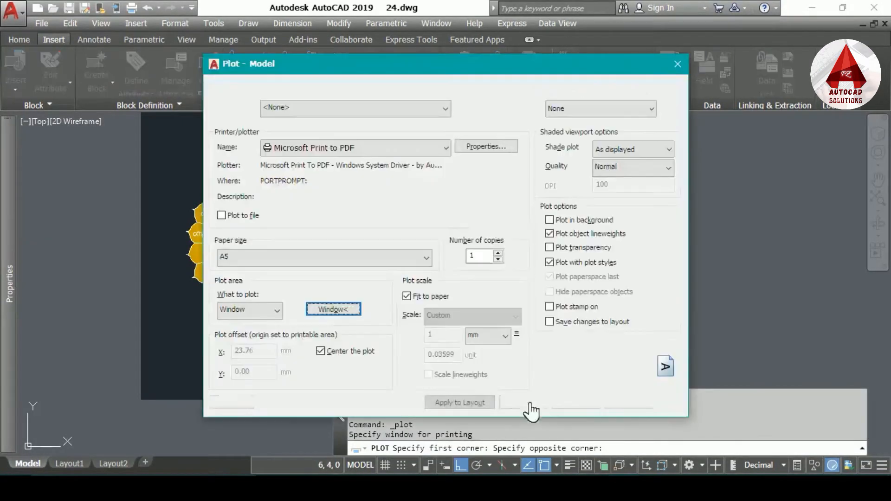
left_click(241, 407)
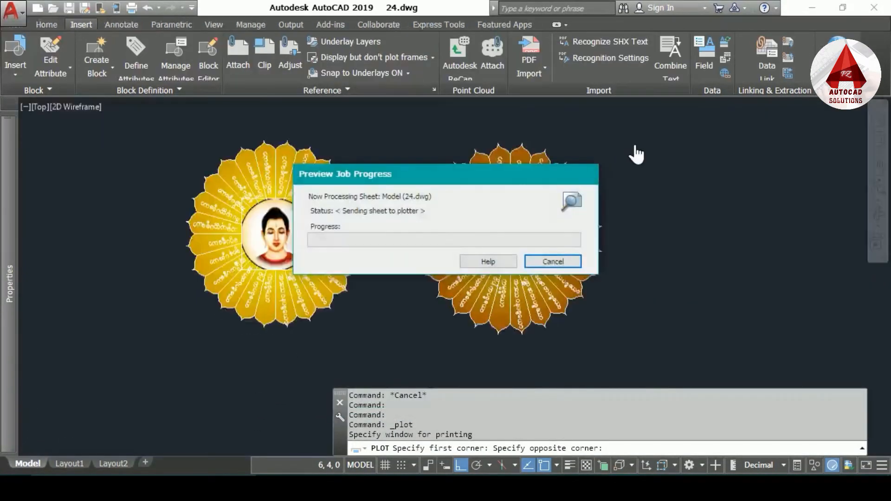
scroll(445, 239, "up", 2)
scroll(446, 239, "up", 2)
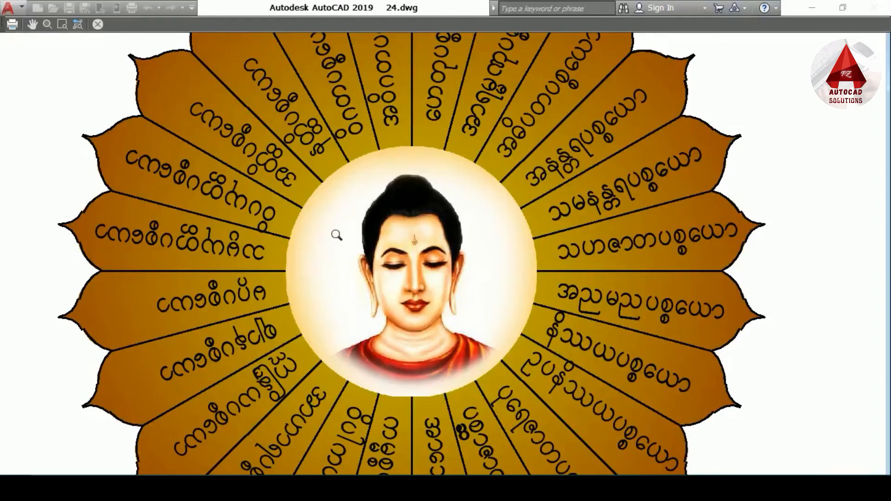
scroll(346, 205, "down", 2)
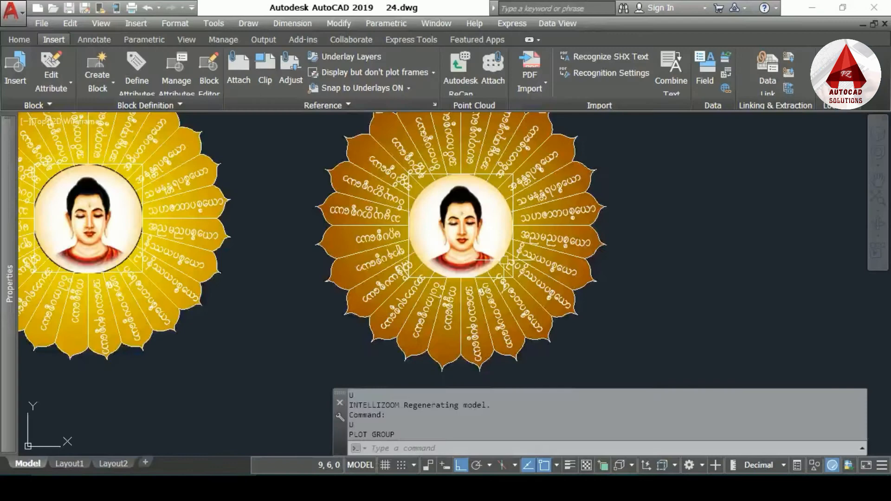
Set the FRAME system variable to 0 to hide the image frames
scroll(546, 246, "up", 5)
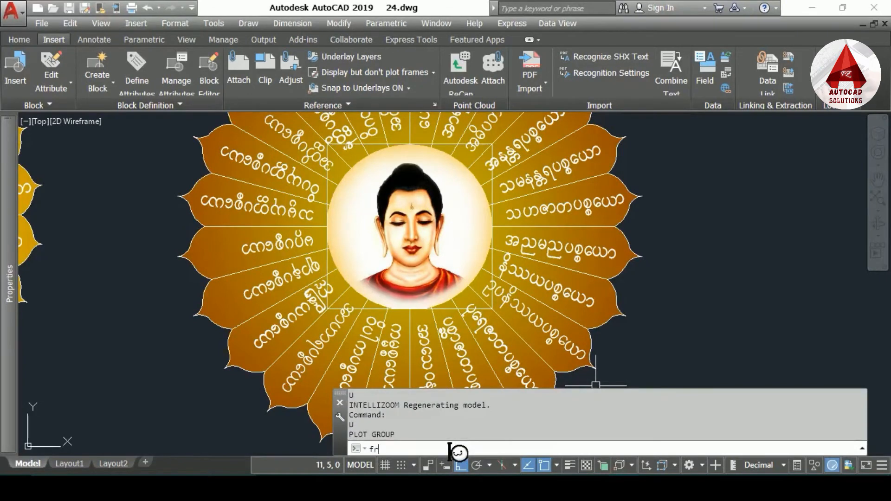
type("a")
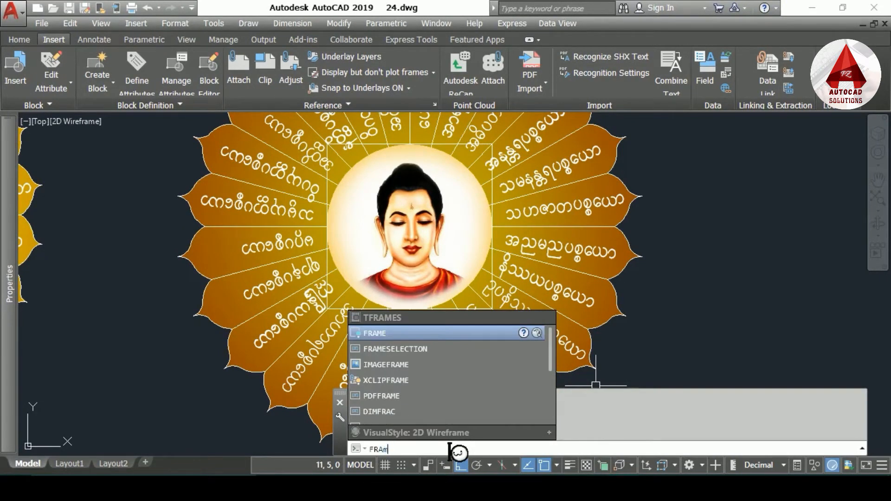
type("me")
key("Return")
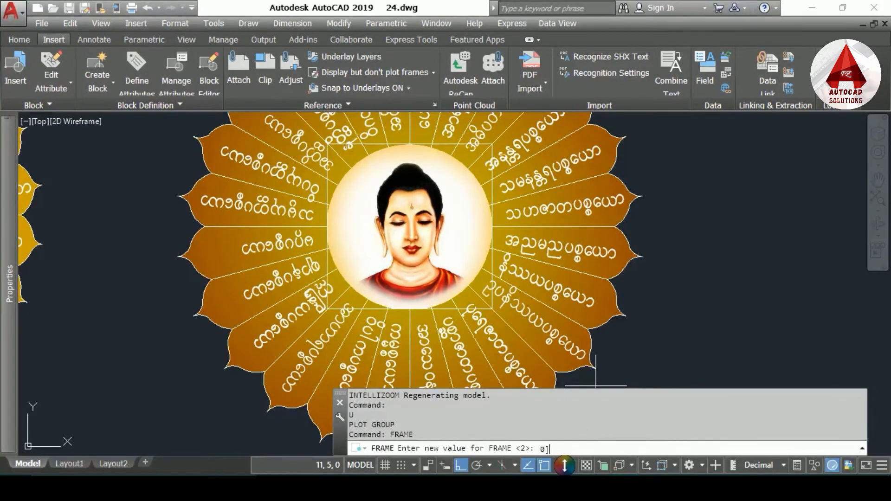
type("0")
key("Return")
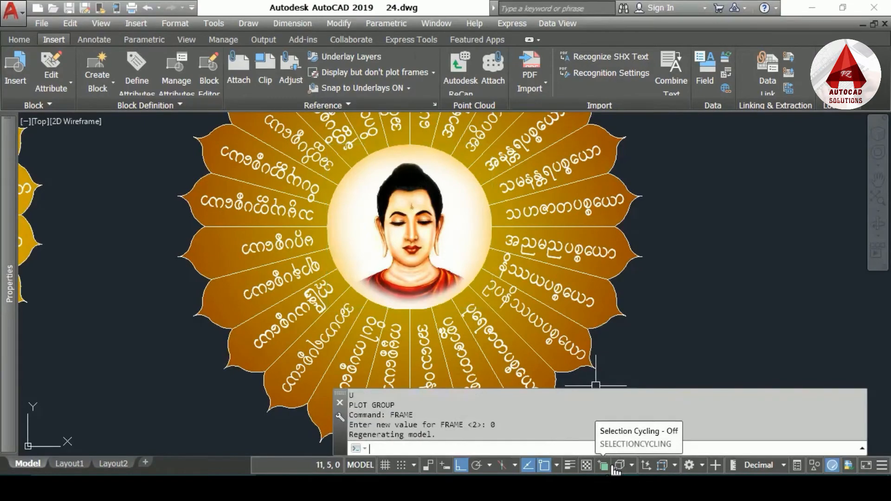
key("ctrl+a")
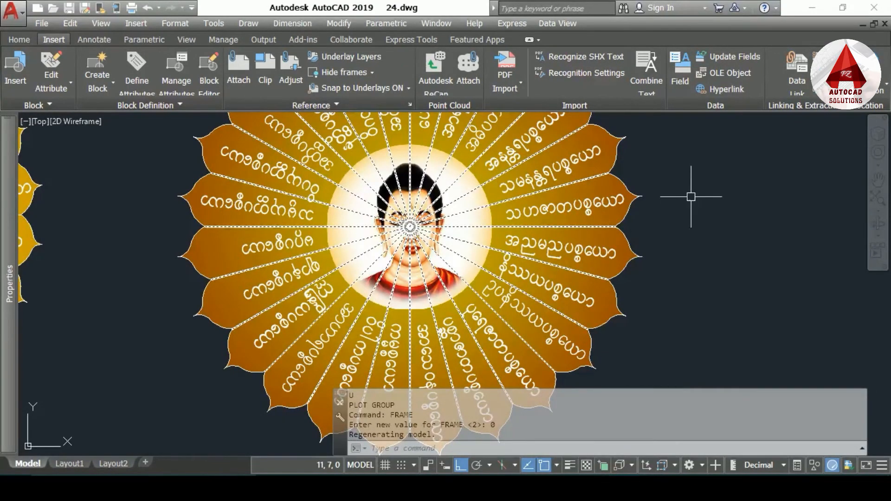
scroll(691, 196, "down", 4)
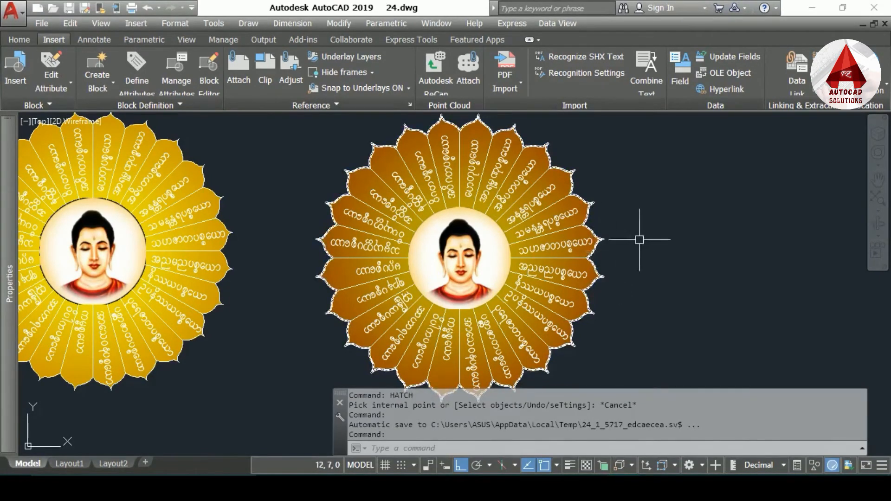
middle_click_drag(652, 223, 642, 225)
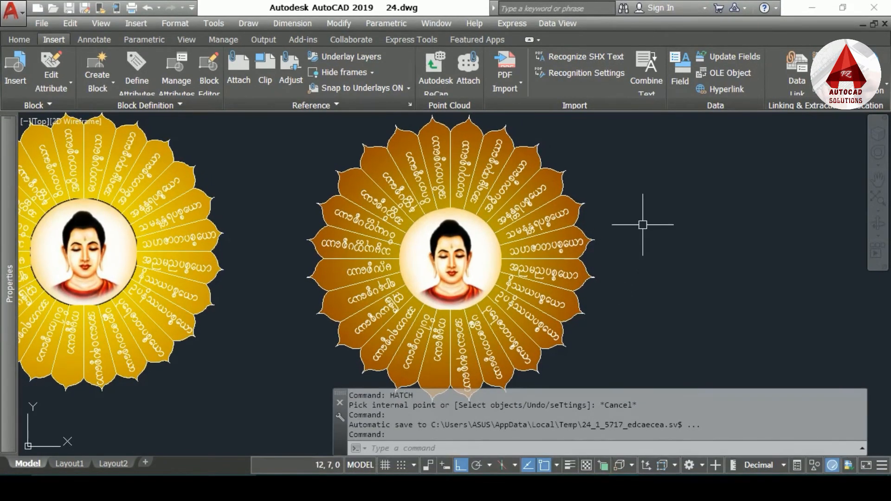
Set up a model plot with the DWG To PDF.pc3 plotter on ISO full bleed A4 (297.00 x 210.00 MM) paper
key("ctrl+p")
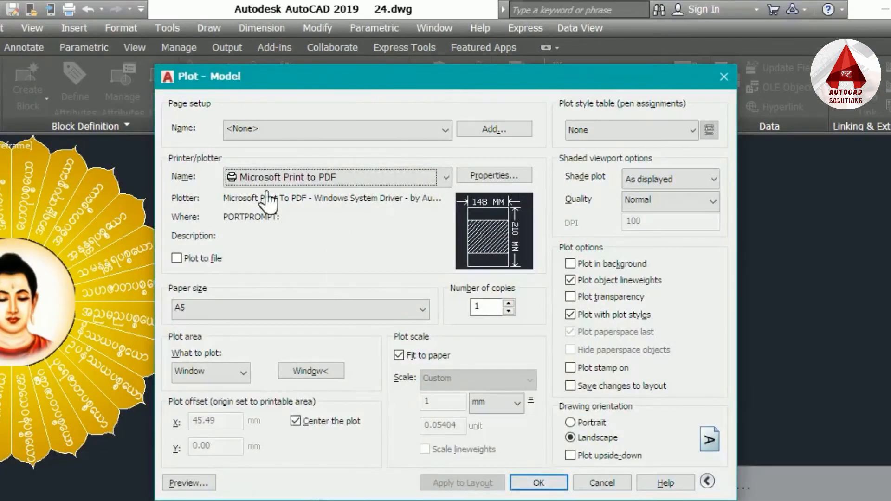
left_click(299, 151)
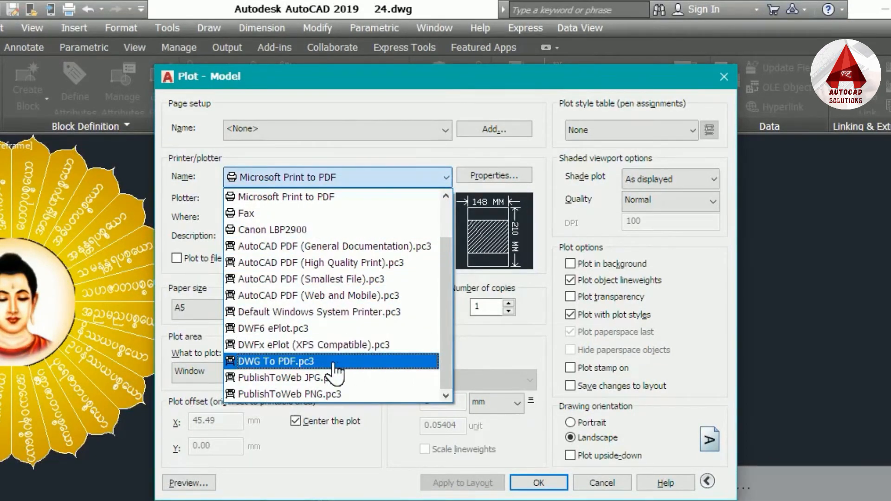
left_click(275, 363)
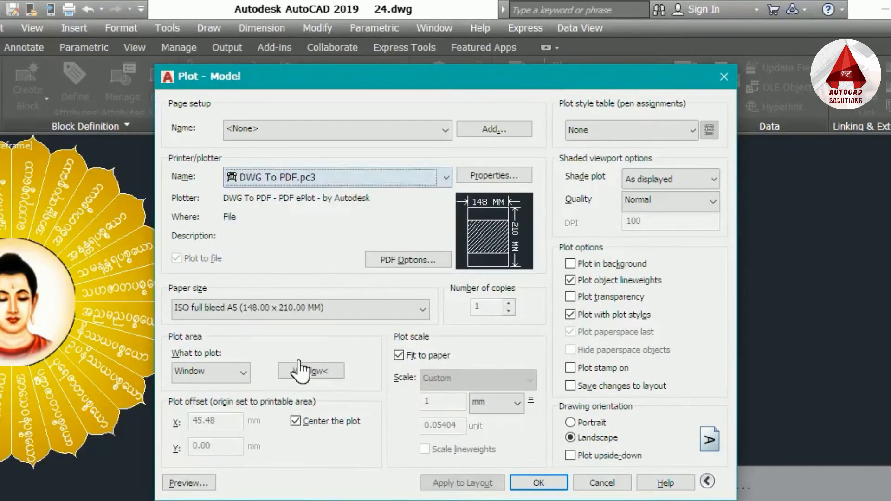
left_click(225, 316)
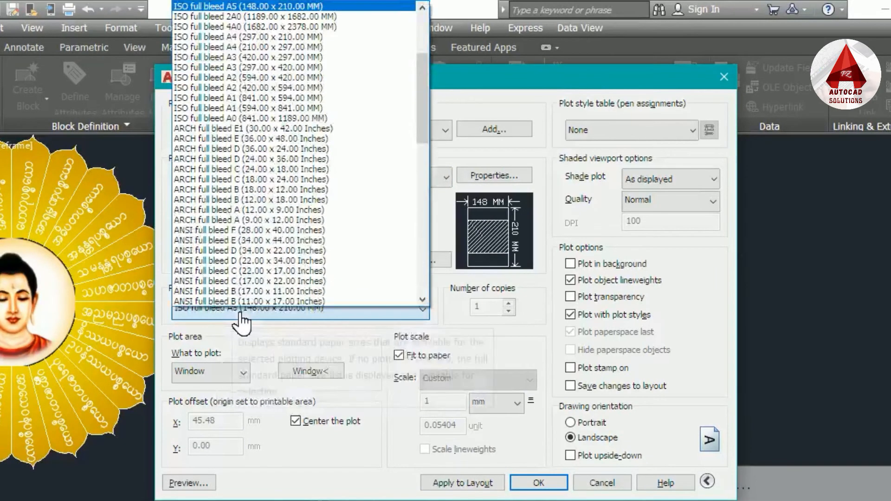
left_click(312, 38)
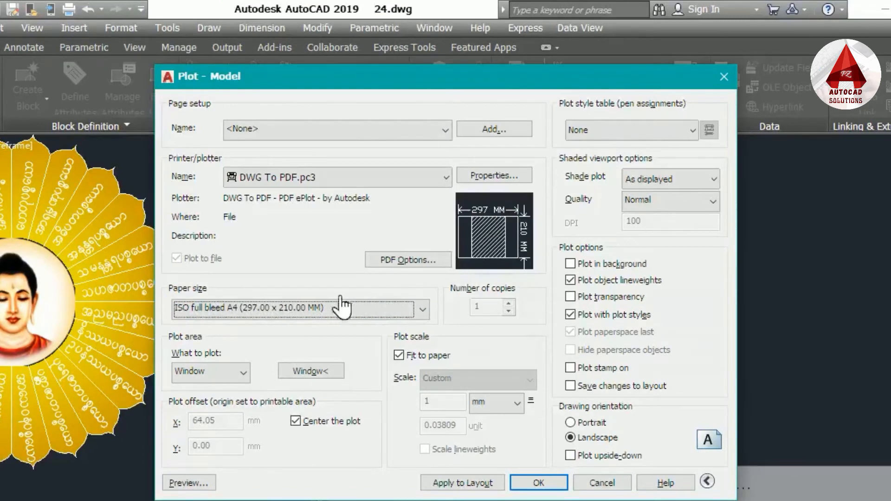
Define the plot area as a window enclosing the whole orange flower
left_click(232, 374)
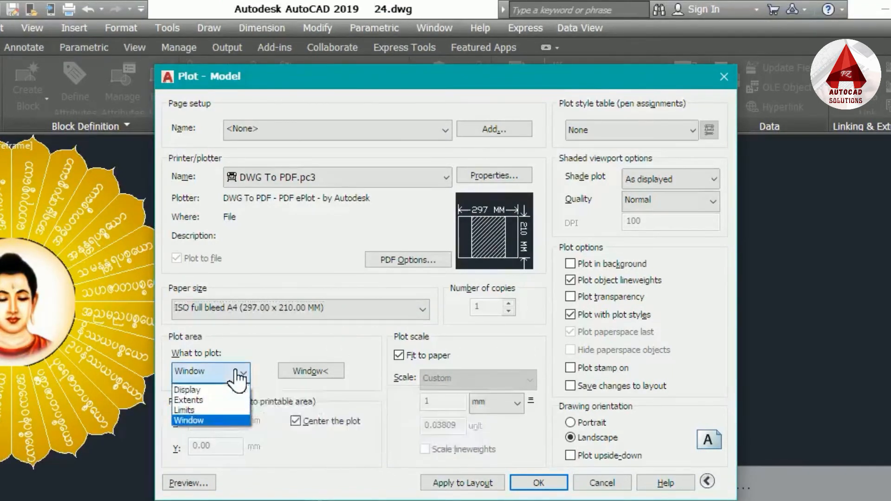
left_click(232, 421)
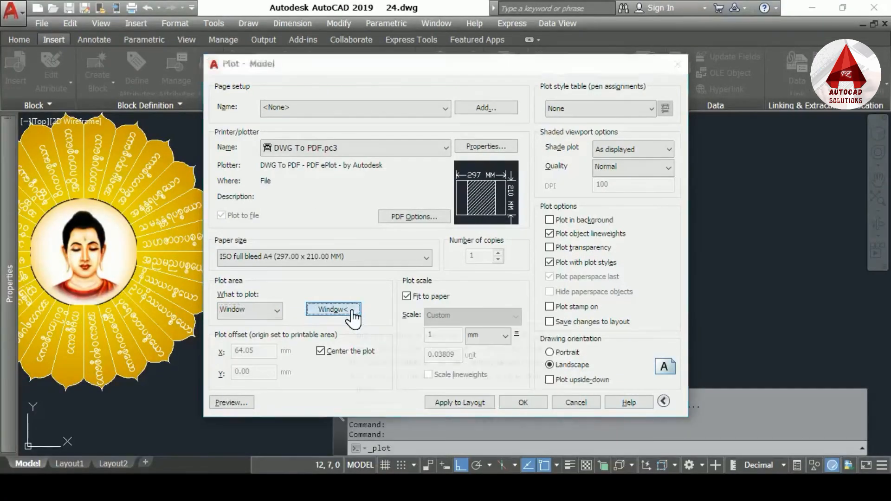
left_click(311, 371)
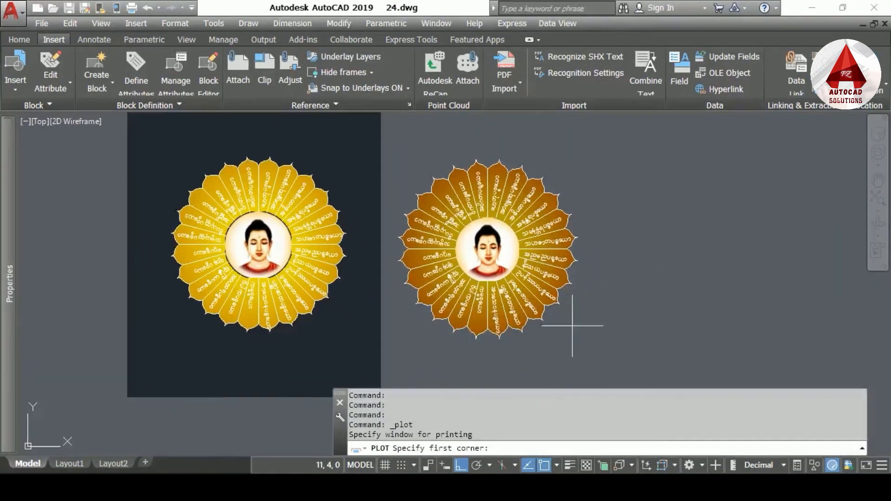
left_click(592, 345)
left_click(348, 118)
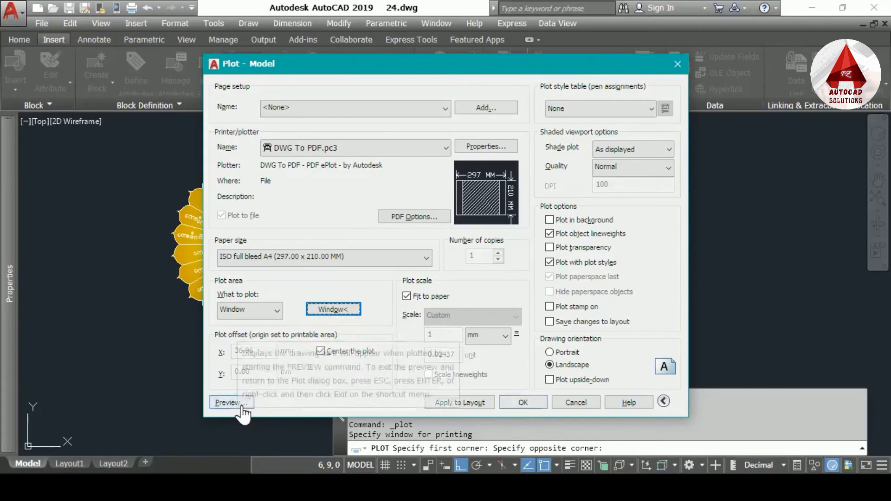
Preview the orange flower's plot to check the edge of the Buddha image, and leave the plot setup without plotting
left_click(241, 403)
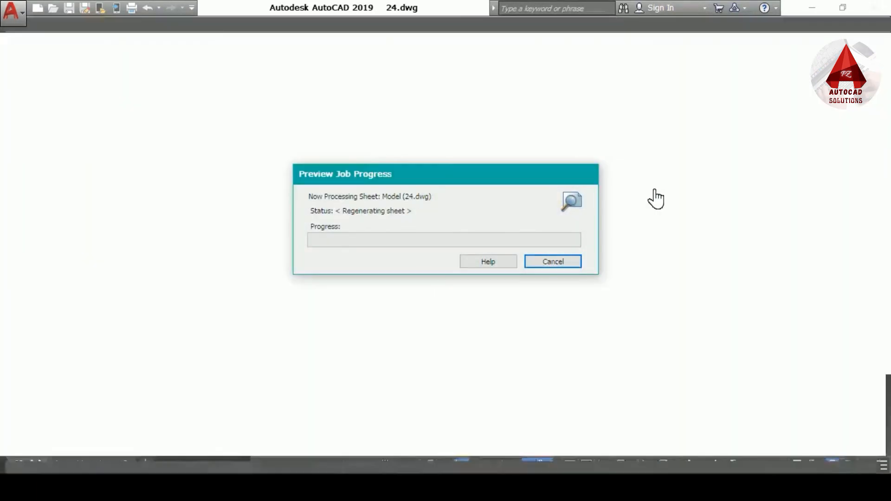
scroll(489, 294, "up", 2)
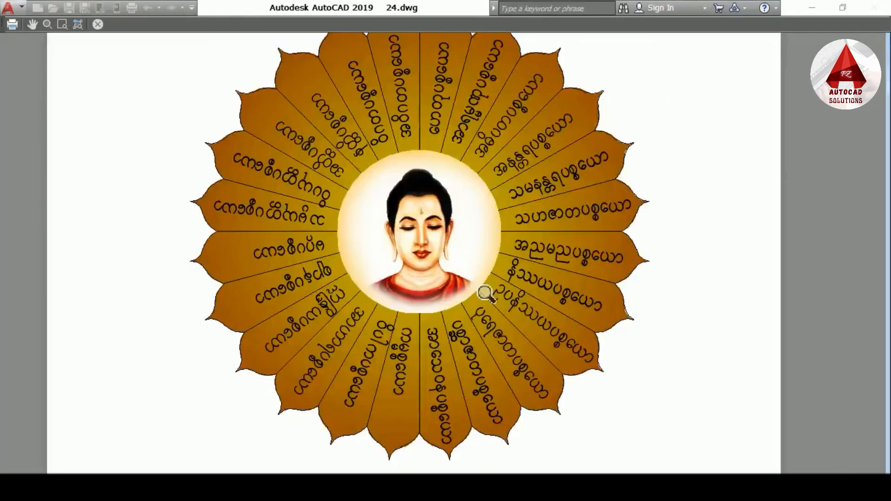
middle_click_drag(536, 246, 531, 264)
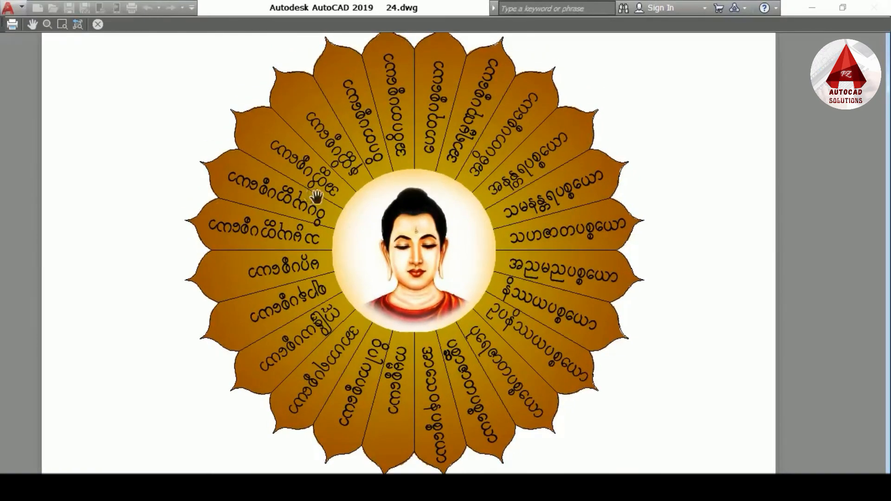
left_click(98, 24)
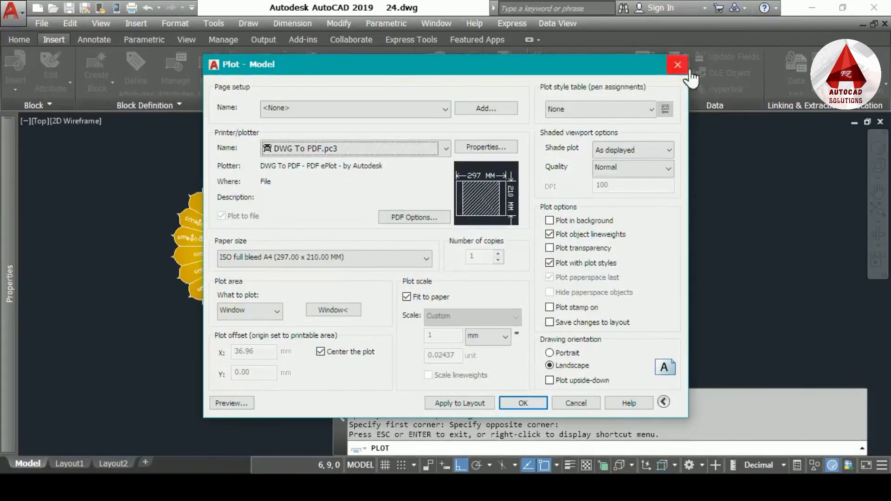
left_click(686, 69)
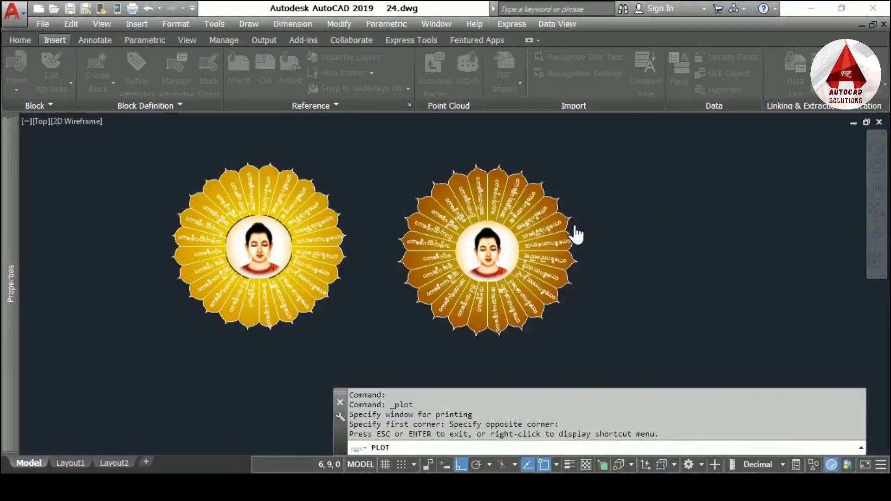
Try brightness 41 and contrast 42 on the orange flower's Buddha image, and discard the image adjustment
scroll(523, 223, "up", 6)
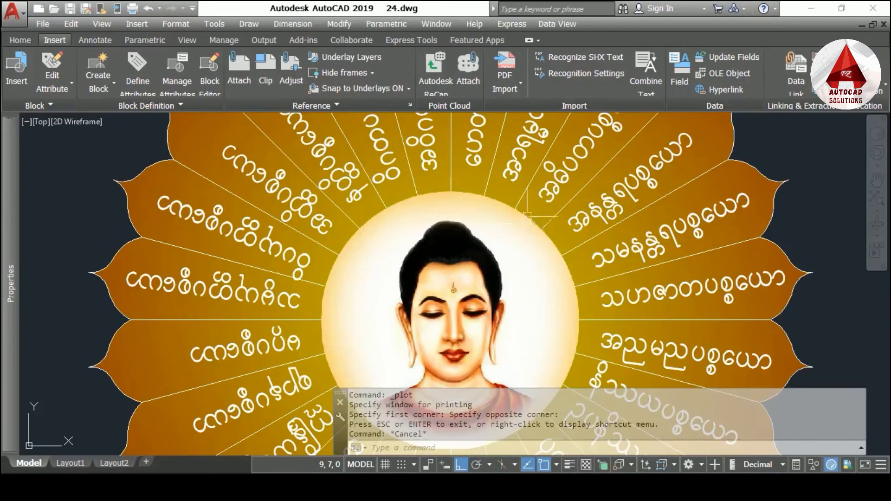
left_click(527, 215)
key("Escape")
scroll(534, 292, "down", 2)
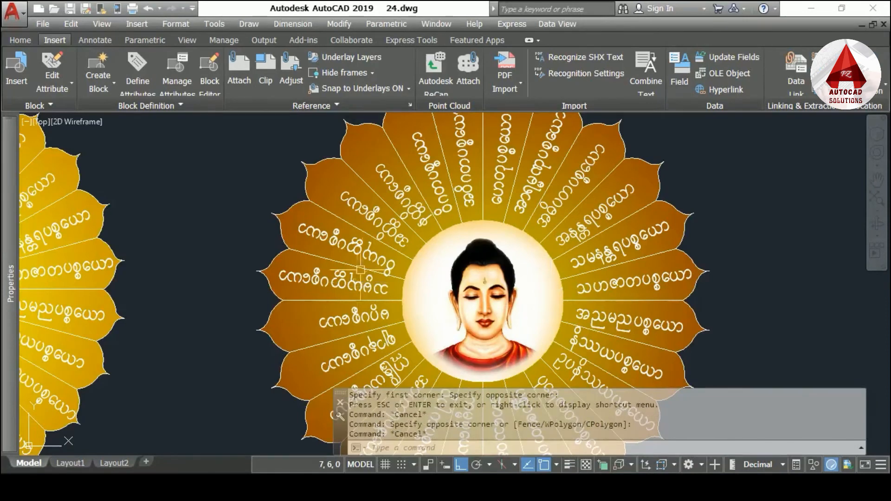
left_click(403, 291)
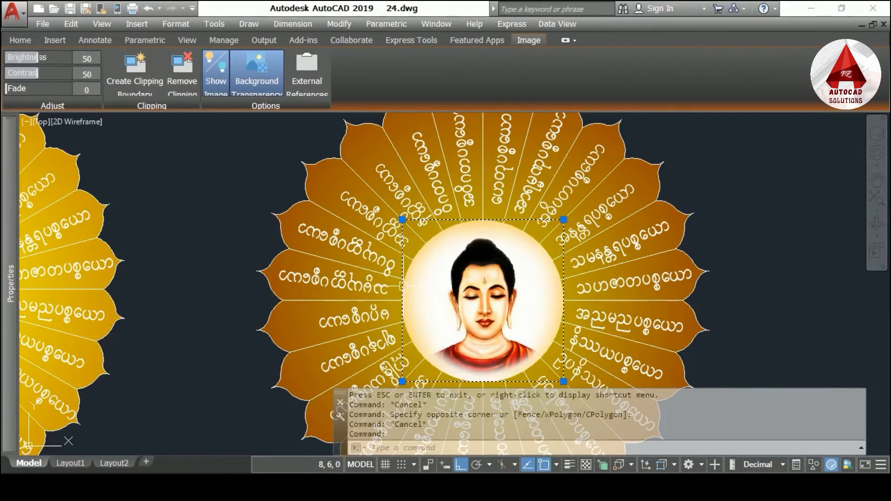
double_click(403, 286)
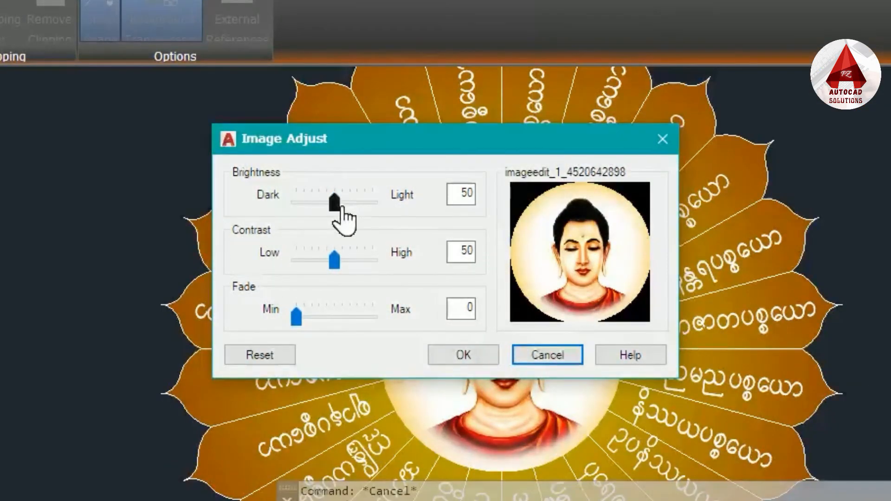
mouse_move(343, 207)
left_mouse_down()
mouse_move(370, 213)
mouse_move(346, 218)
left_mouse_up()
mouse_move(348, 258)
left_mouse_down()
mouse_move(367, 259)
mouse_move(341, 258)
left_mouse_up()
left_click_drag(346, 201, 335, 199)
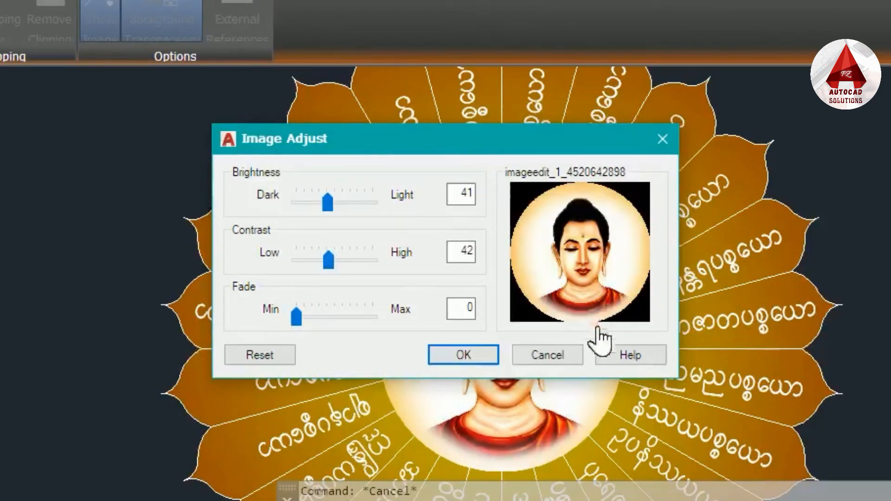
left_click(564, 360)
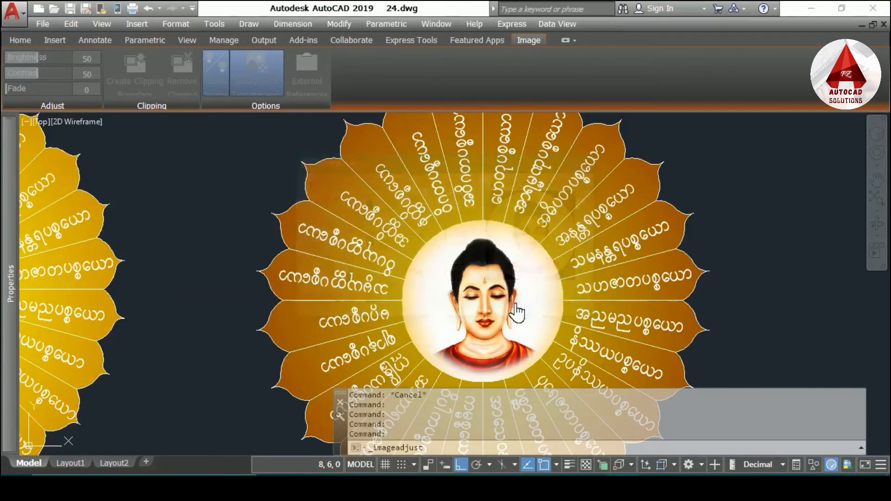
key("Escape")
scroll(441, 343, "down", 2)
mouse_move(444, 346)
middle_mouse_down()
mouse_move(412, 269)
mouse_move(564, 280)
middle_mouse_up()
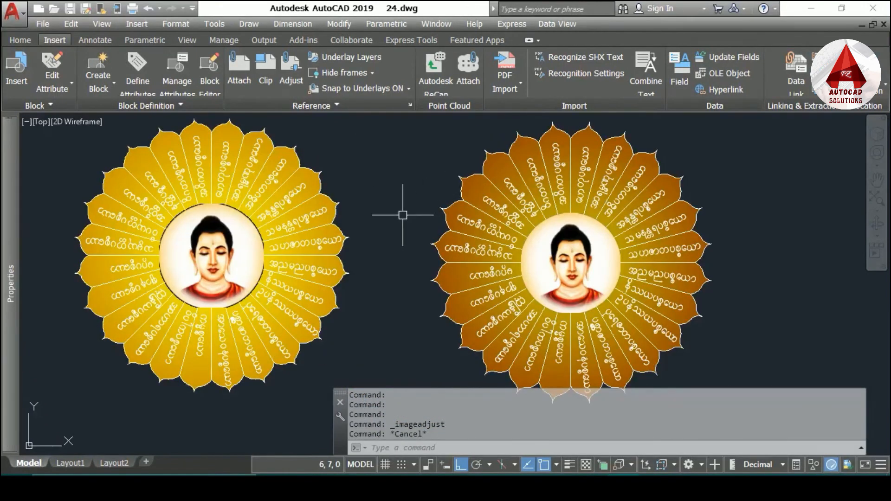